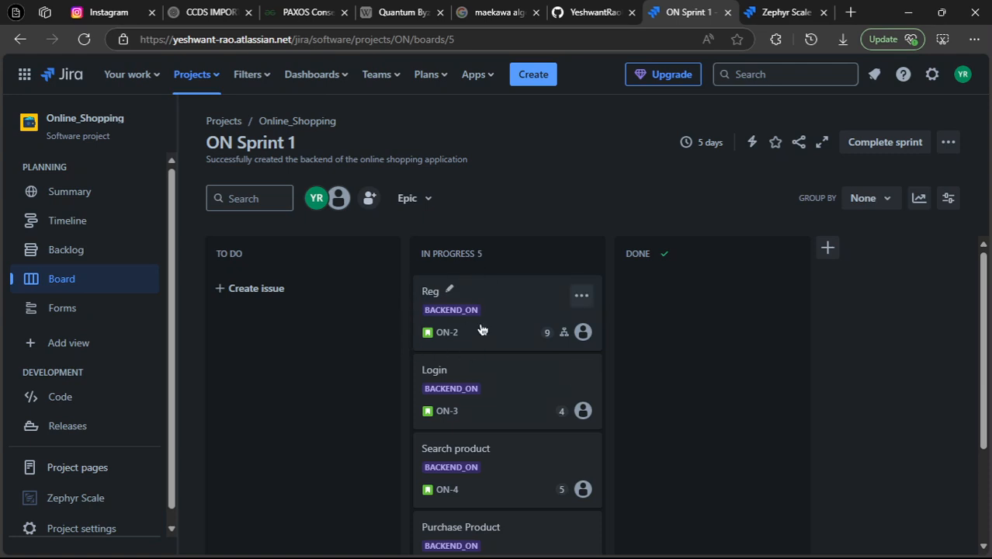
scroll(471, 318, down, 1)
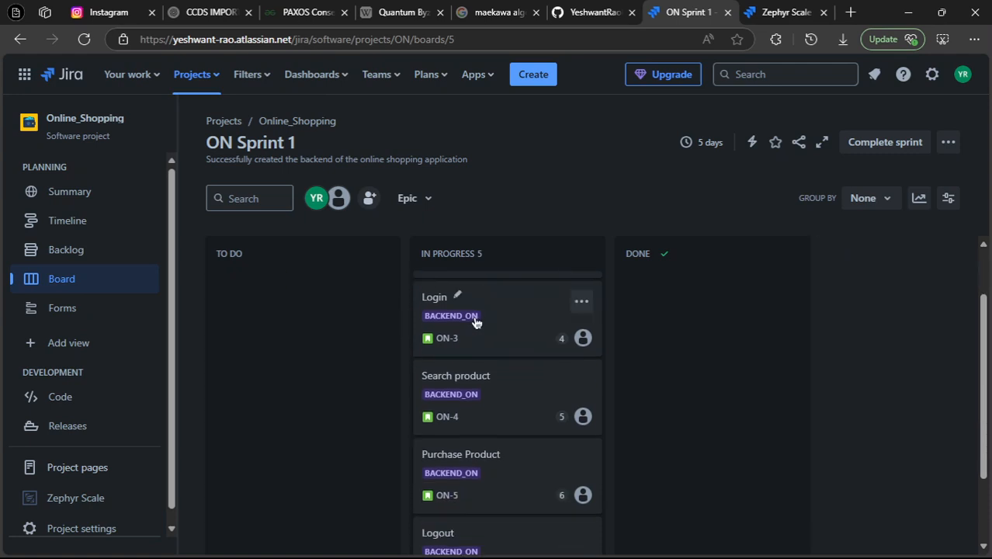
scroll(382, 312, up, 1)
scroll(311, 320, down, 2)
scroll(285, 323, up, 2)
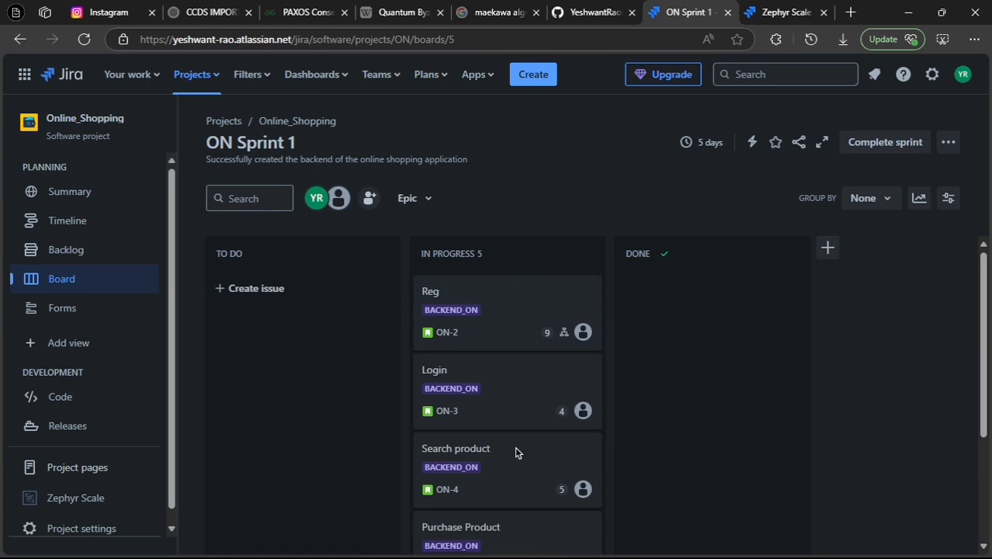
scroll(47, 408, down, 1)
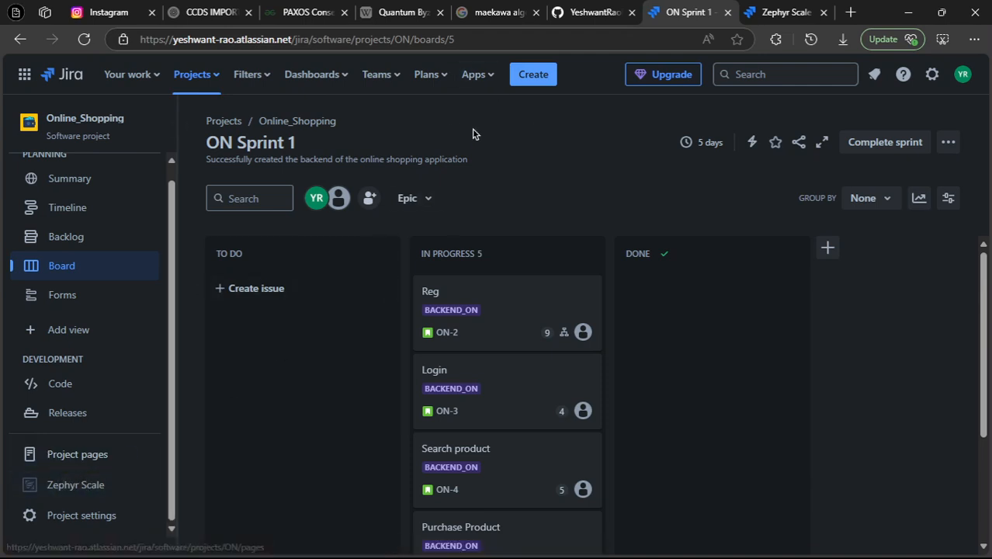
Step: Open the marketplace page for exploring more Jira apps and search it for "z"
click(473, 74)
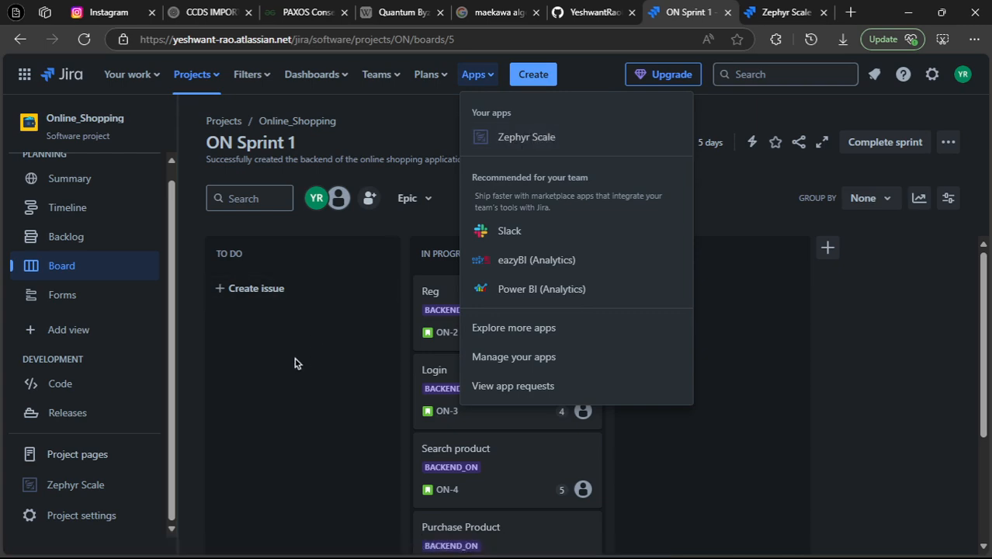
click(548, 336)
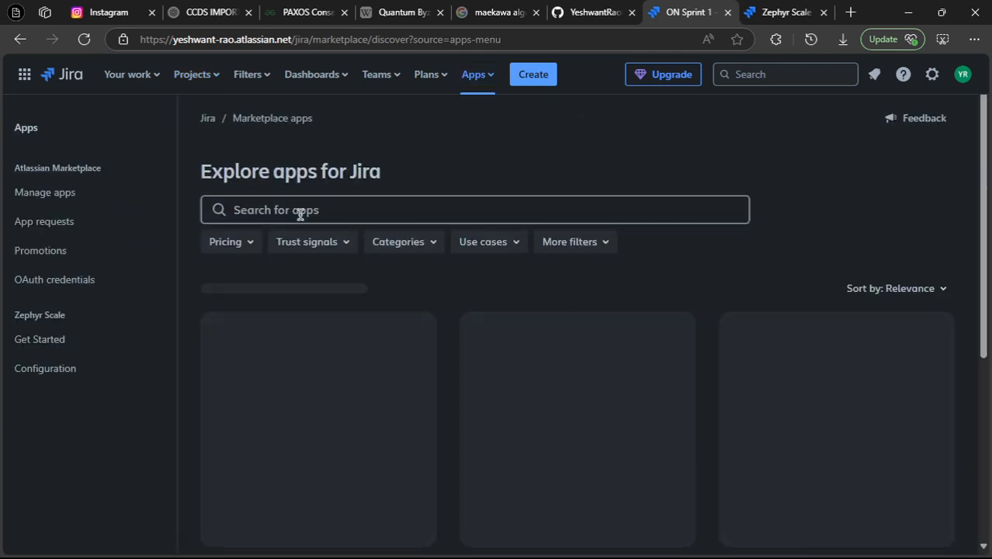
click(300, 214)
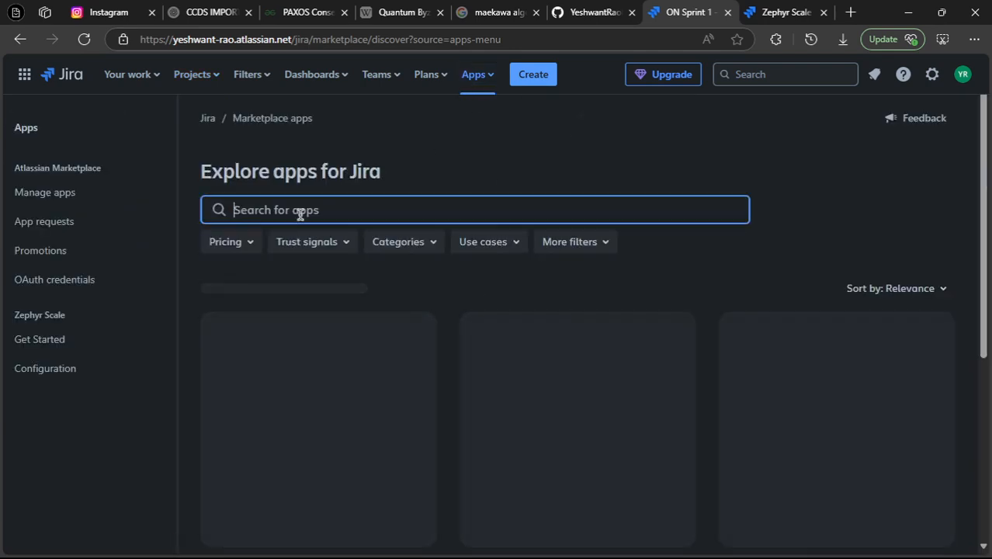
text(z)
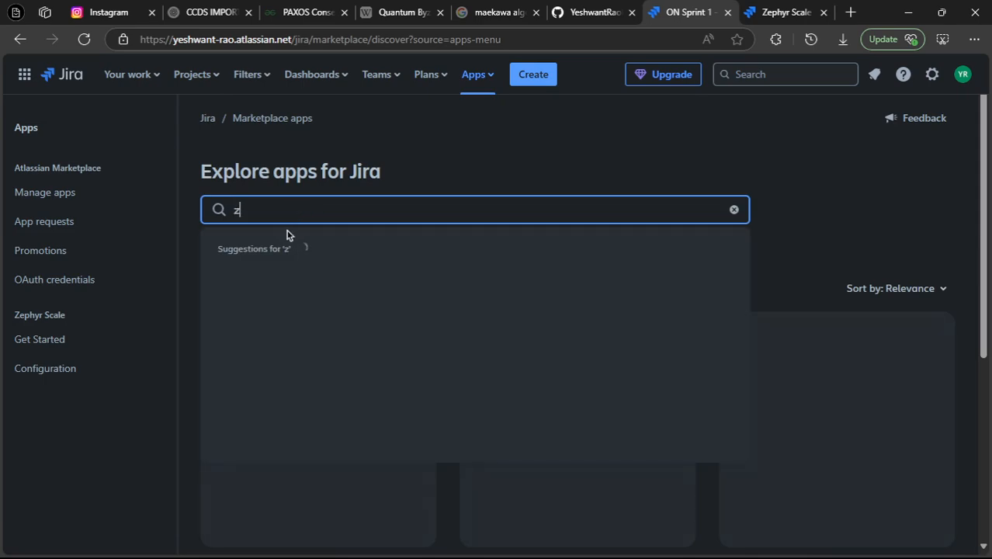
key(Return)
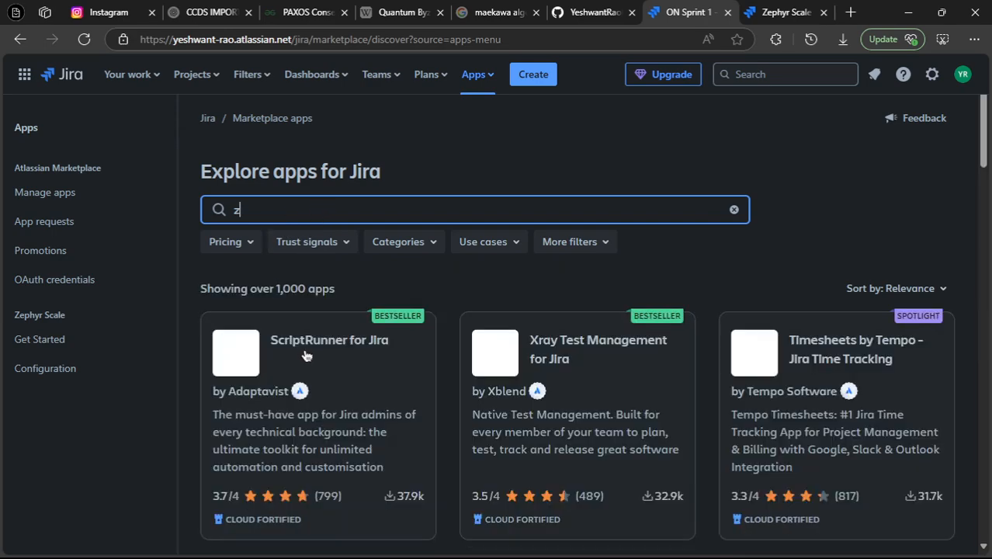
Step: Look through the marketplace results for the Zephyr Scale - Test Management for Jira app
scroll(486, 276, down, 3)
scroll(376, 227, up, 3)
scroll(307, 362, down, 3)
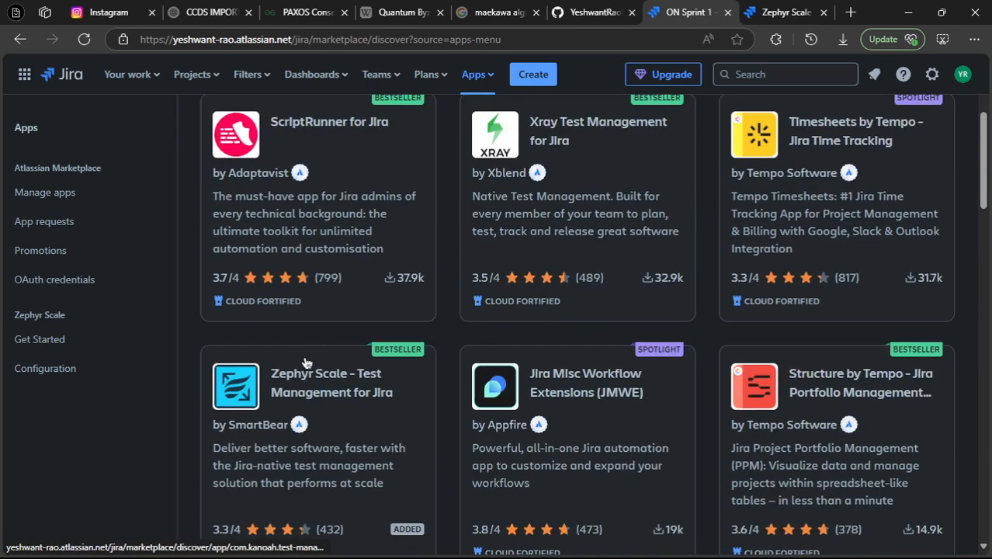
scroll(321, 377, down, 1)
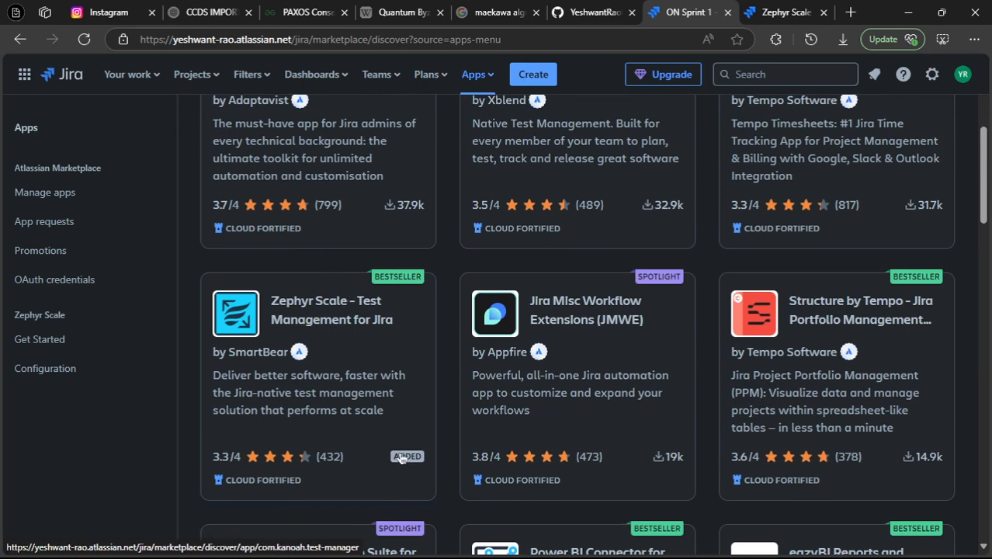
scroll(405, 381, up, 5)
click(466, 136)
text(z)
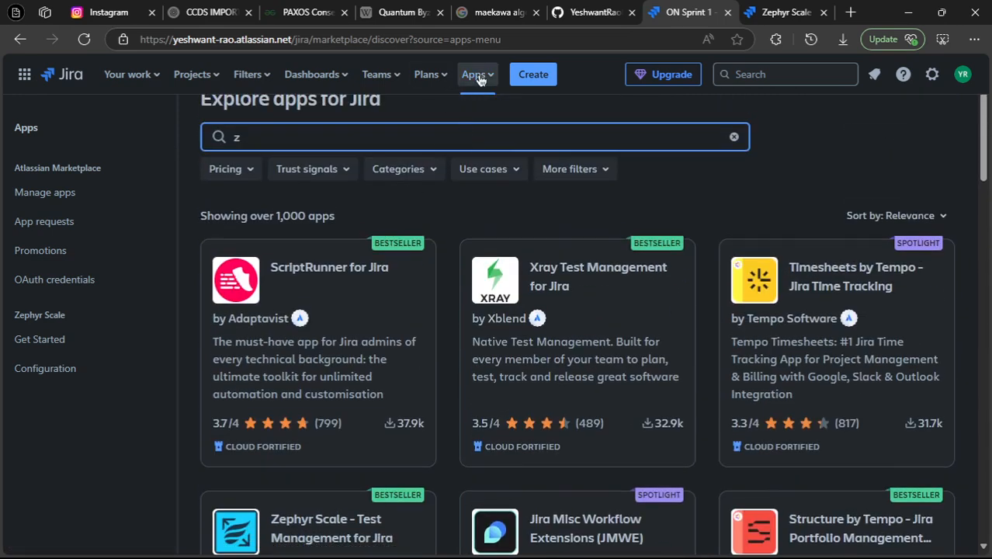
Step: Leave the marketplace and return to the ON Sprint 1 board of the Online_Shopping project
click(199, 76)
click(145, 98)
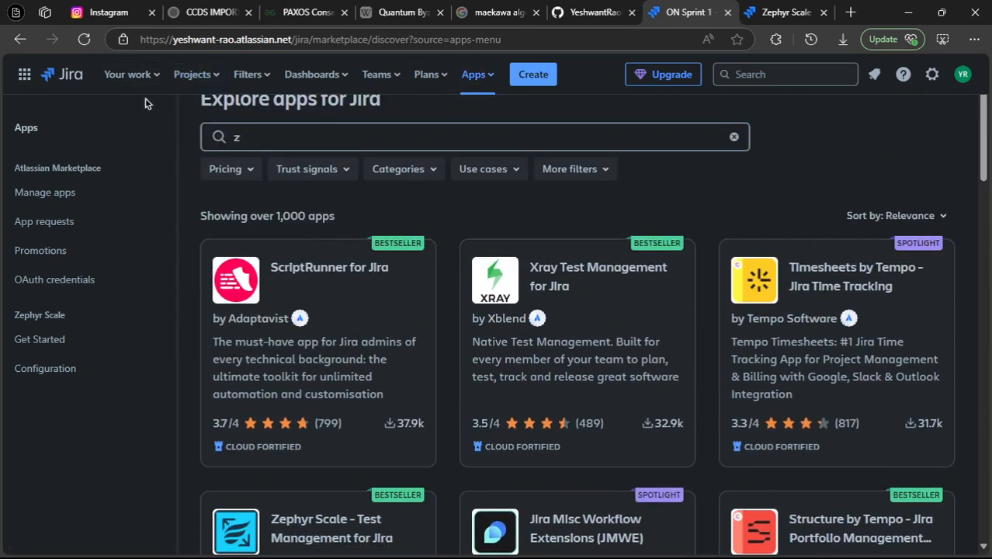
scroll(437, 184, up, 1)
click(18, 39)
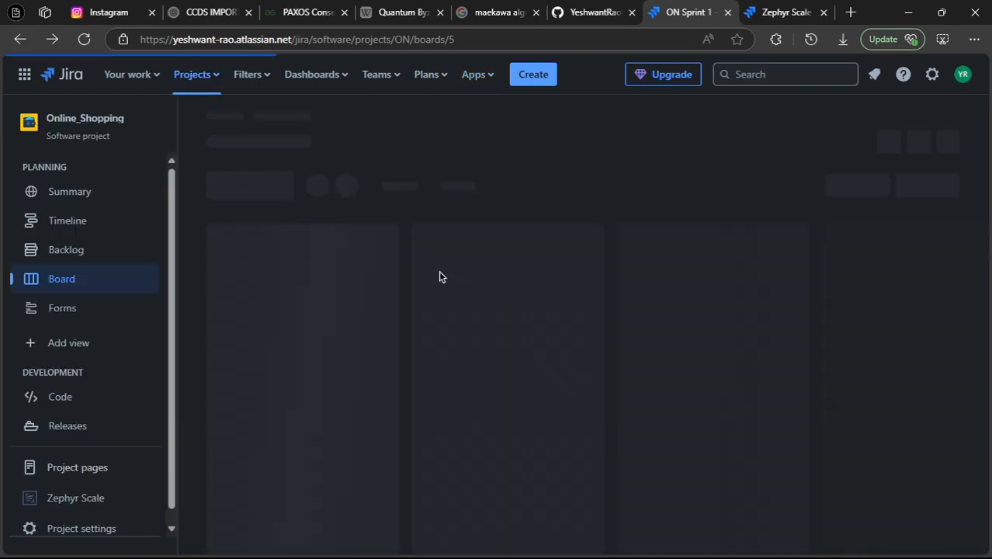
Step: Open Zephyr Scale in the Online_Shopping project and enable it for this project
scroll(91, 398, down, 1)
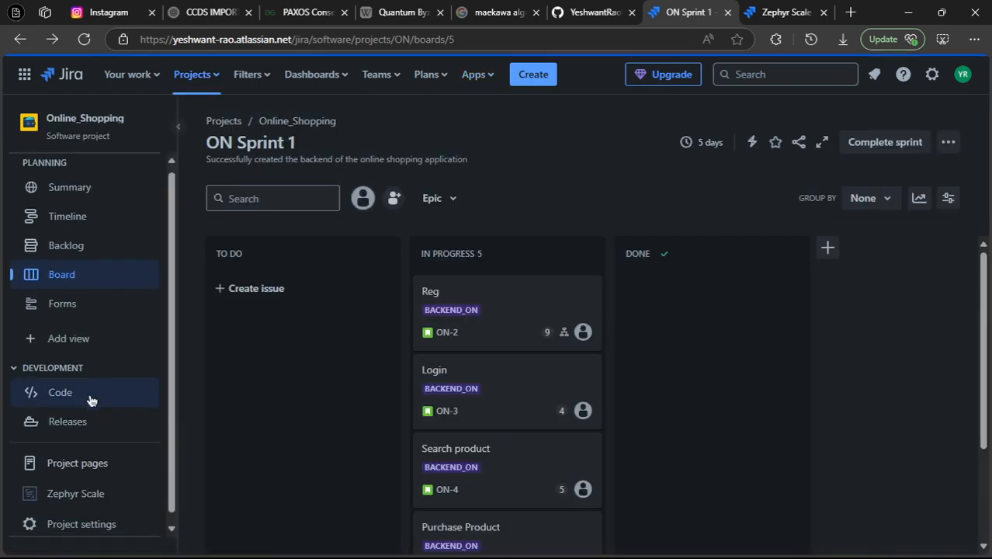
click(88, 487)
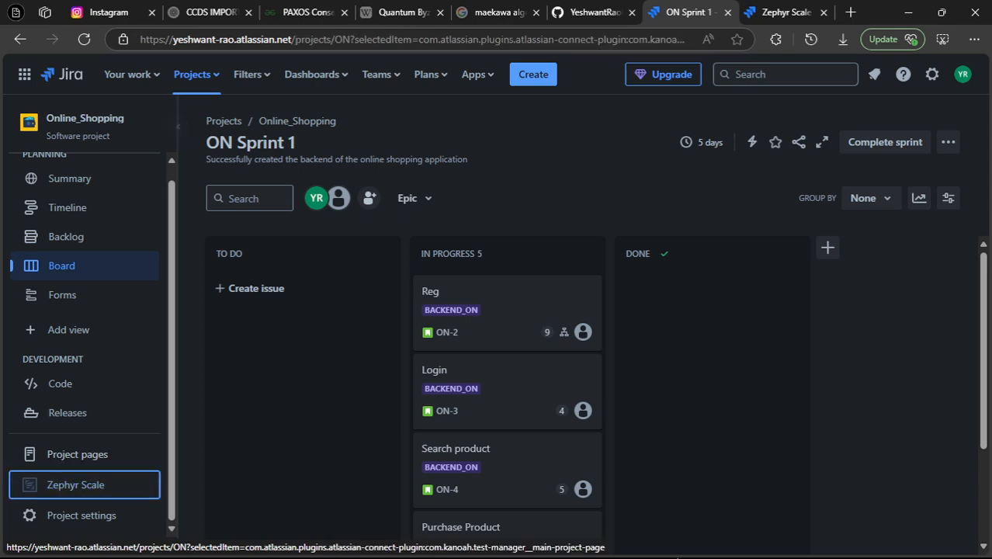
click(661, 542)
click(662, 542)
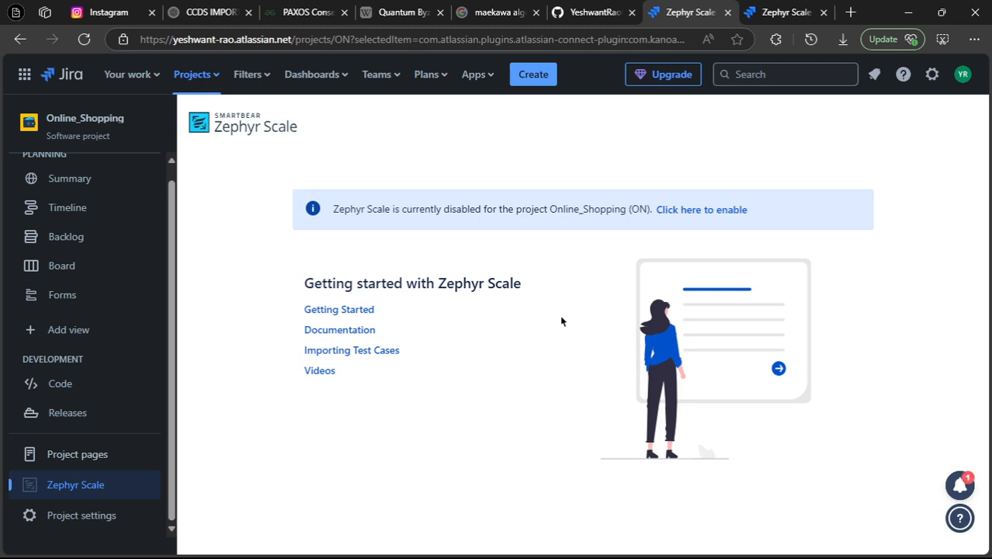
click(708, 214)
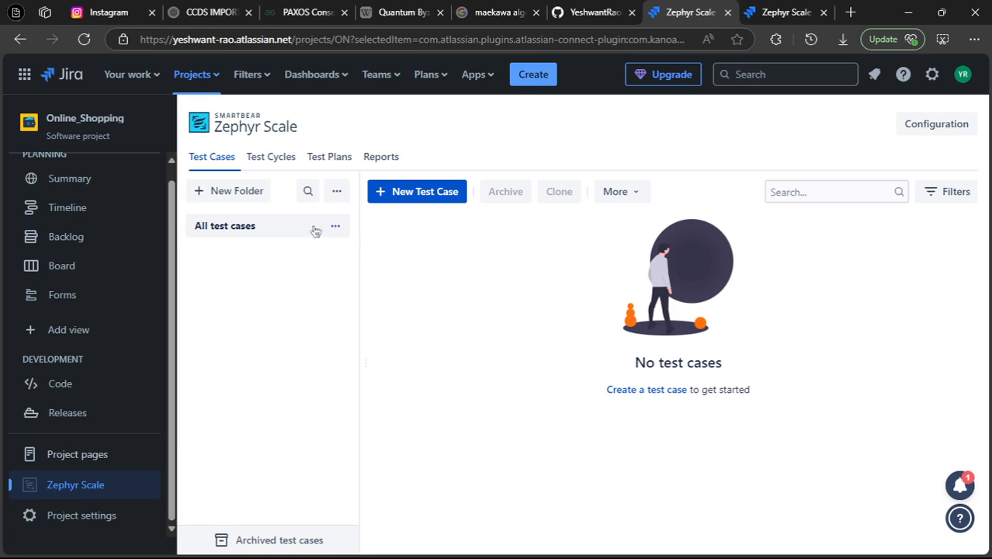
Step: Create a test case folder named "Reg Test Case"
click(239, 191)
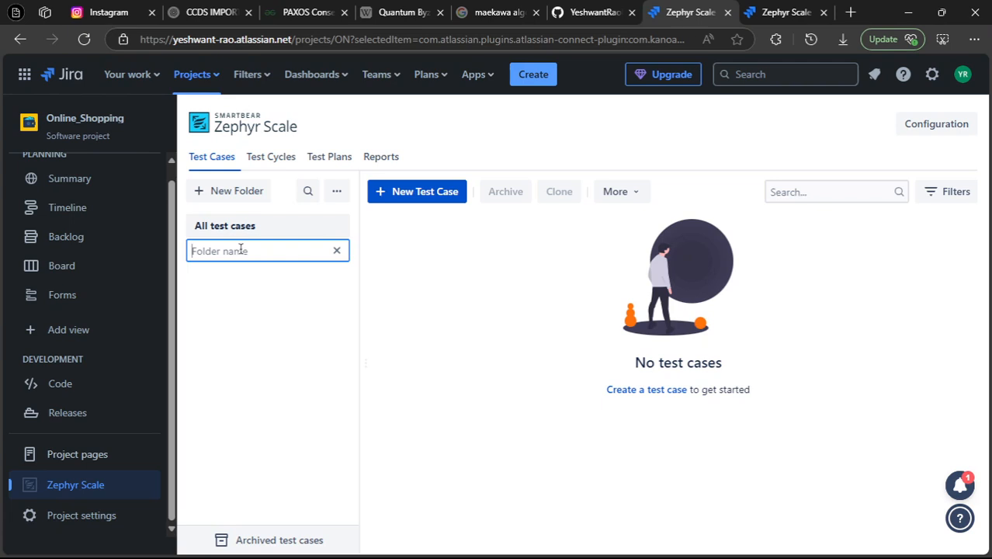
text(Re)
text(gC)
text( Te)
key(Return)
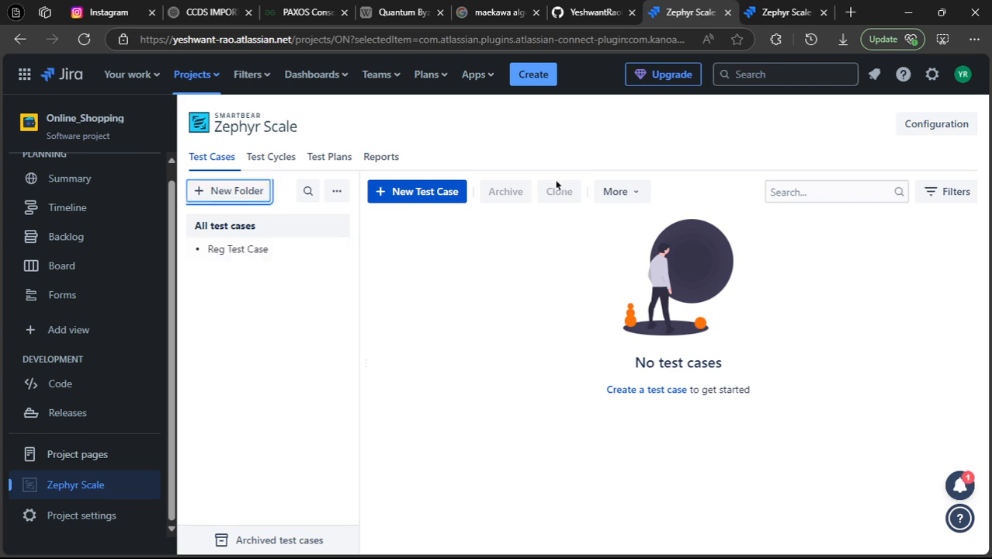
Step: Start a new test case in the Reg Test Case folder and name it "Reg Test Case"
click(253, 248)
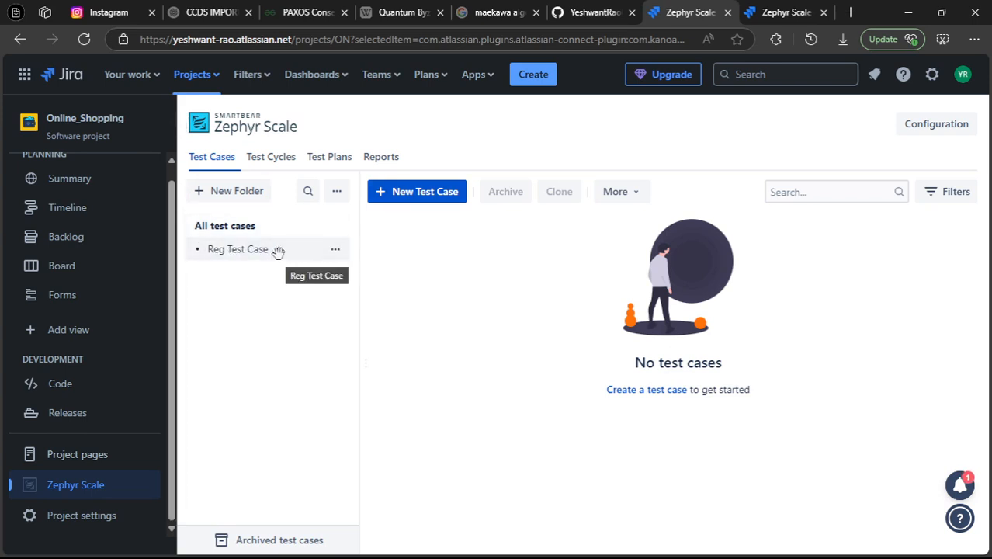
click(403, 194)
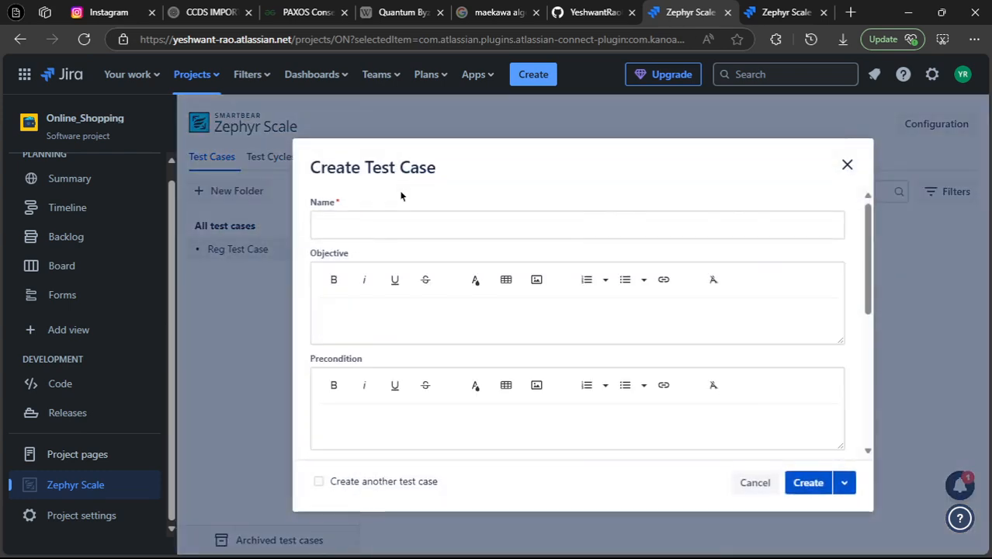
click(396, 234)
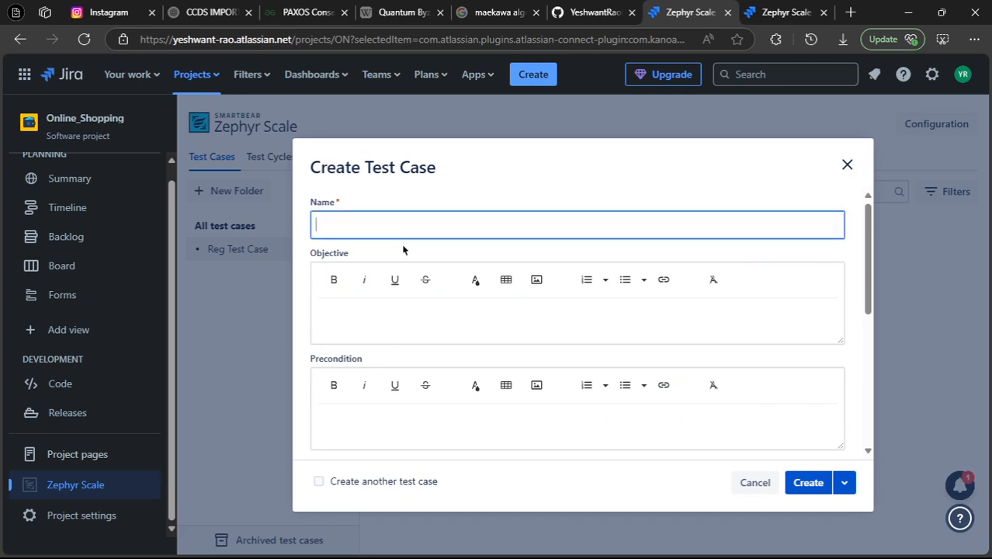
text(Reg)
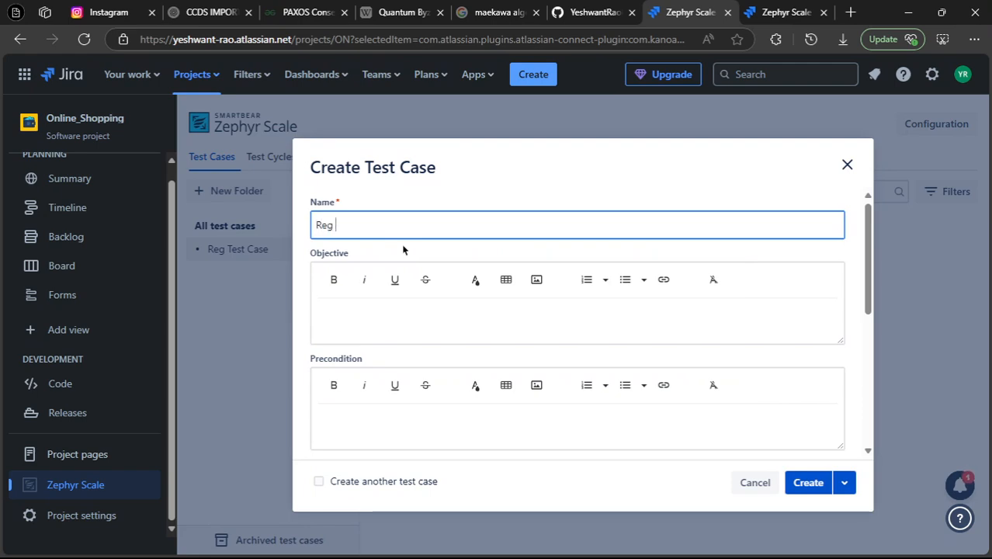
text( Test C)
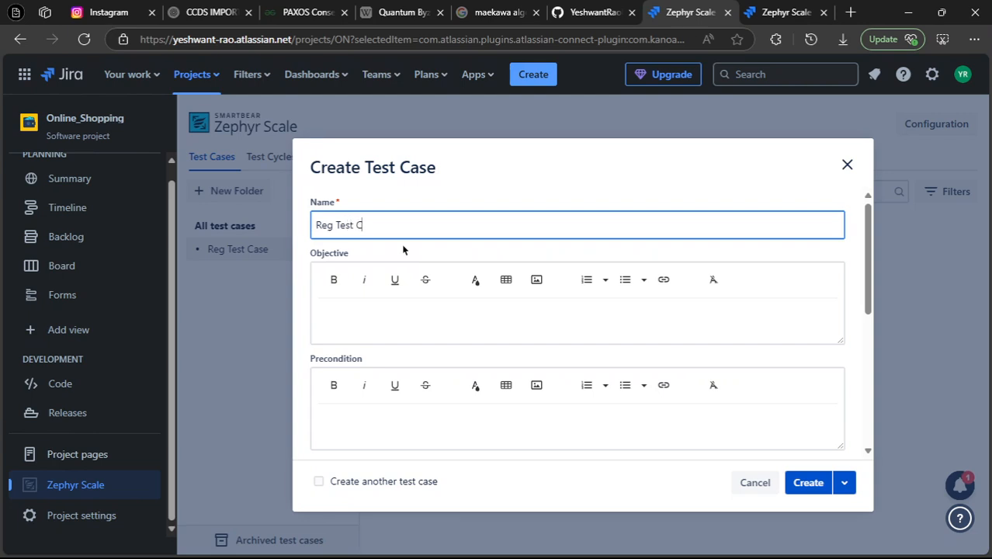
text(Aas)
Step: Enter "Ensure that the user has successfully registered to the application" as the test case objective
click(425, 320)
scroll(414, 311, down, 2)
scroll(404, 313, up, 2)
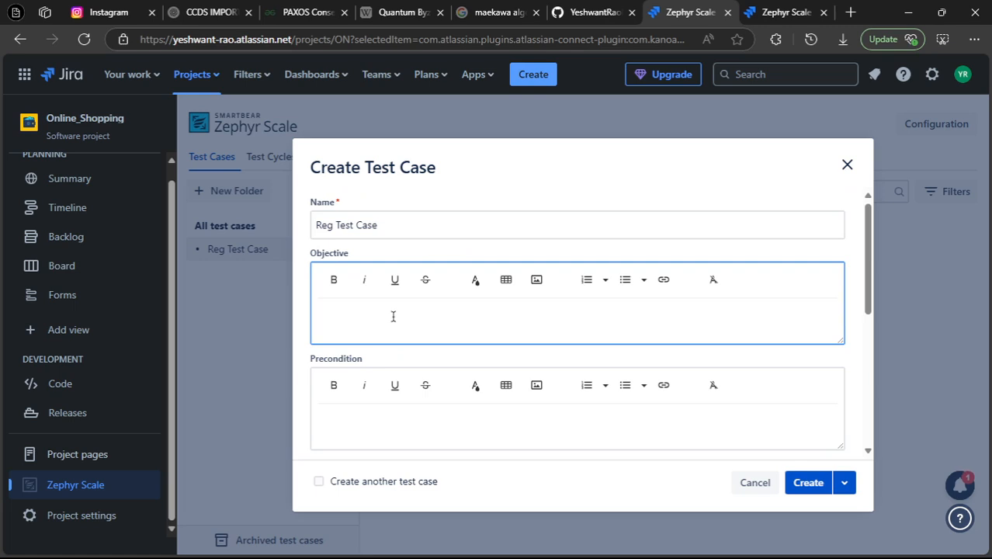
text(En)
key(BackSpace)
text(the user has)
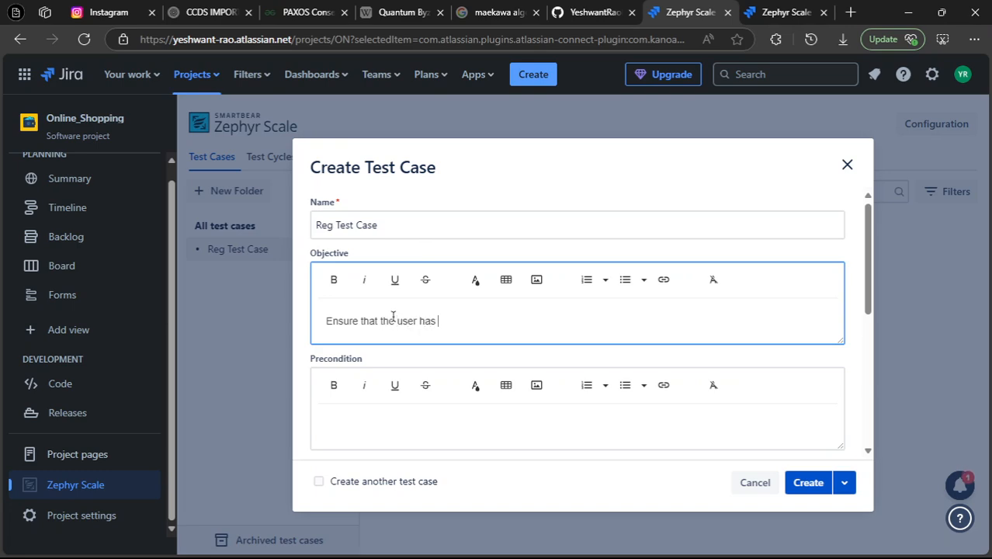
text( successfully registere)
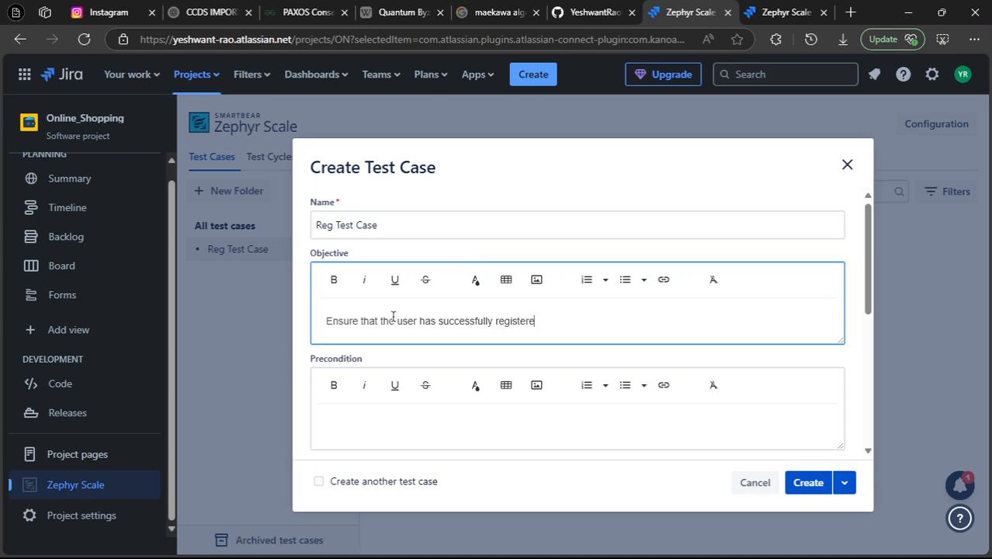
text(d to the application)
scroll(393, 317, down, 3)
scroll(392, 317, up, 3)
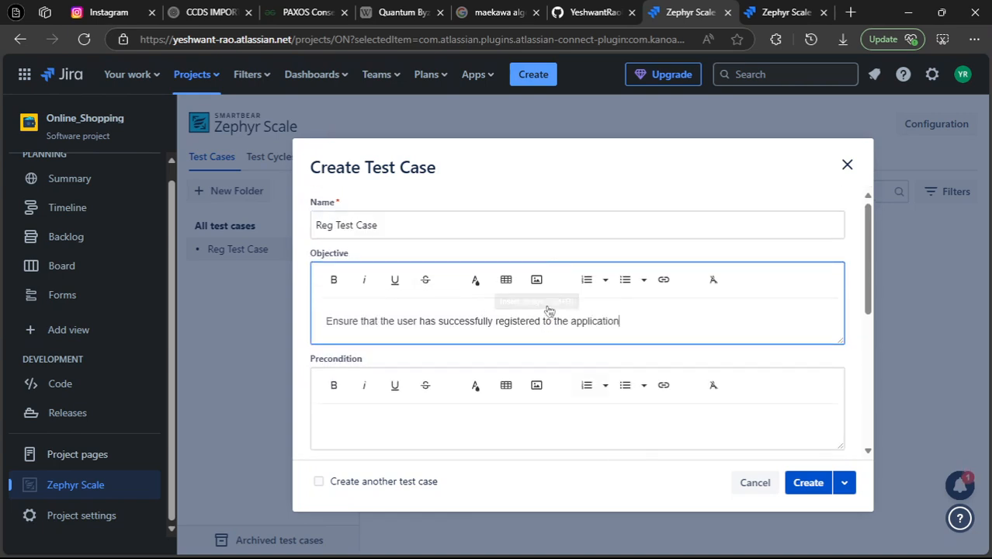
right_click(547, 319)
click(530, 325)
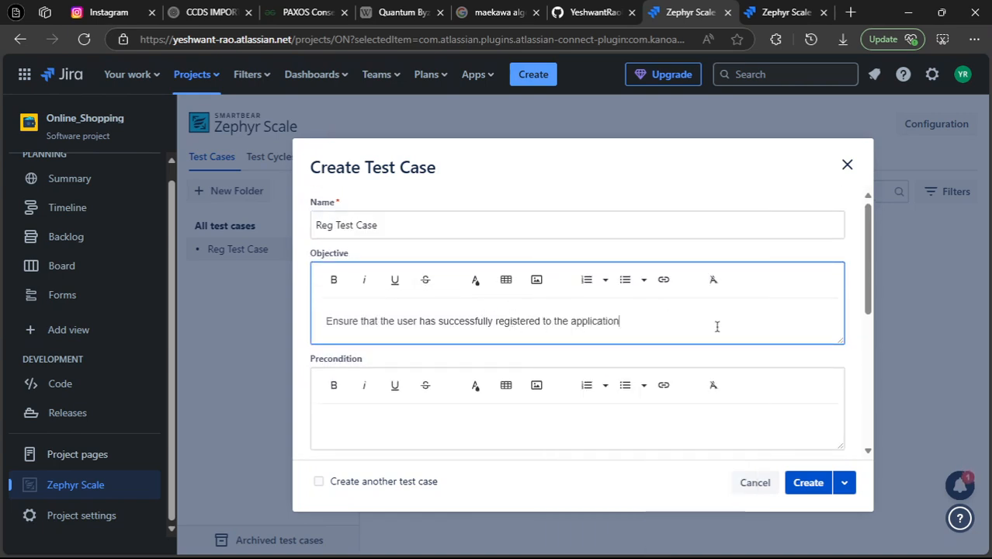
Step: Extend the objective with the sentence ". And has a valid user id and password."
text(. And has a valid )
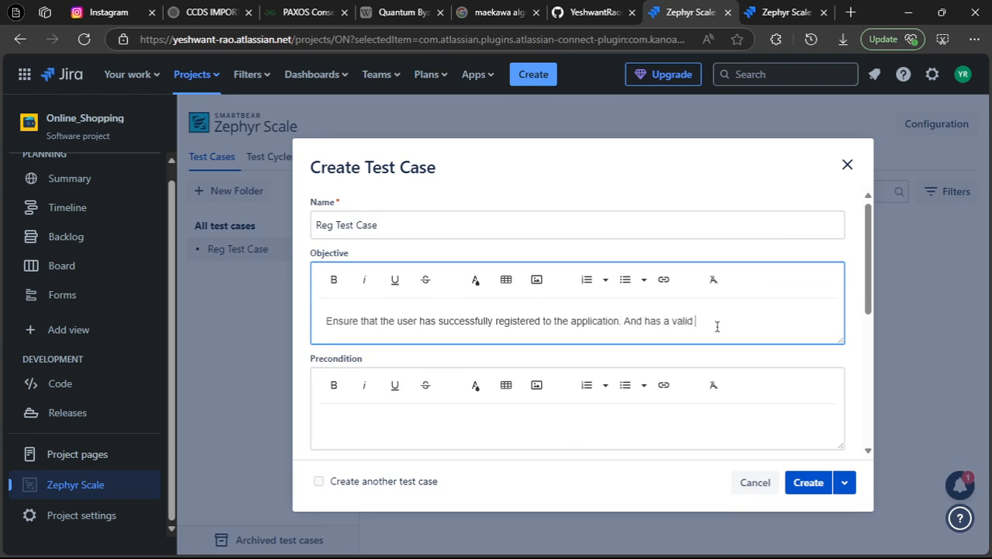
text(user id and passow)
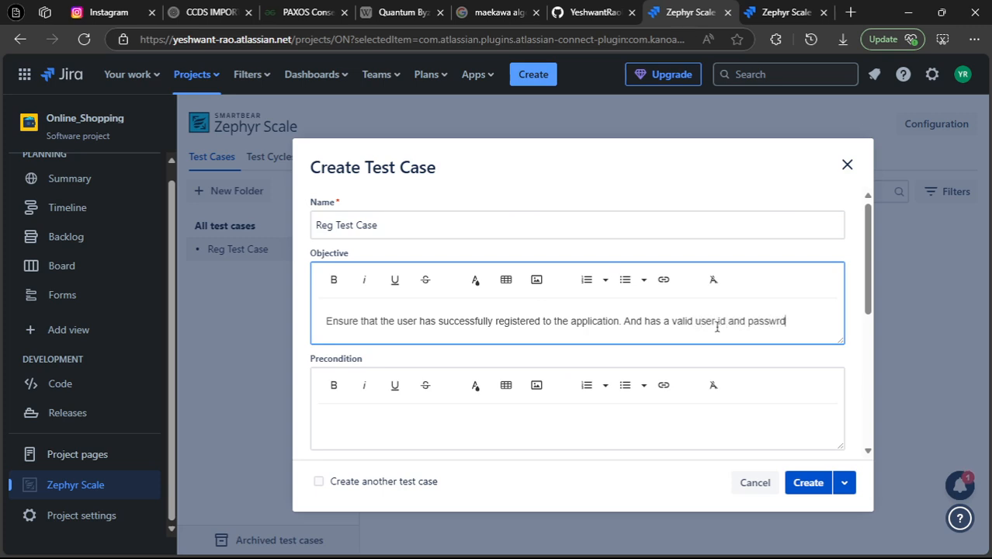
key(BackSpace)
key(BackSpace)
text(od)
key(BackSpace)
Step: Examine the Precondition field and the Details section of the new test case form
scroll(716, 326, down, 2)
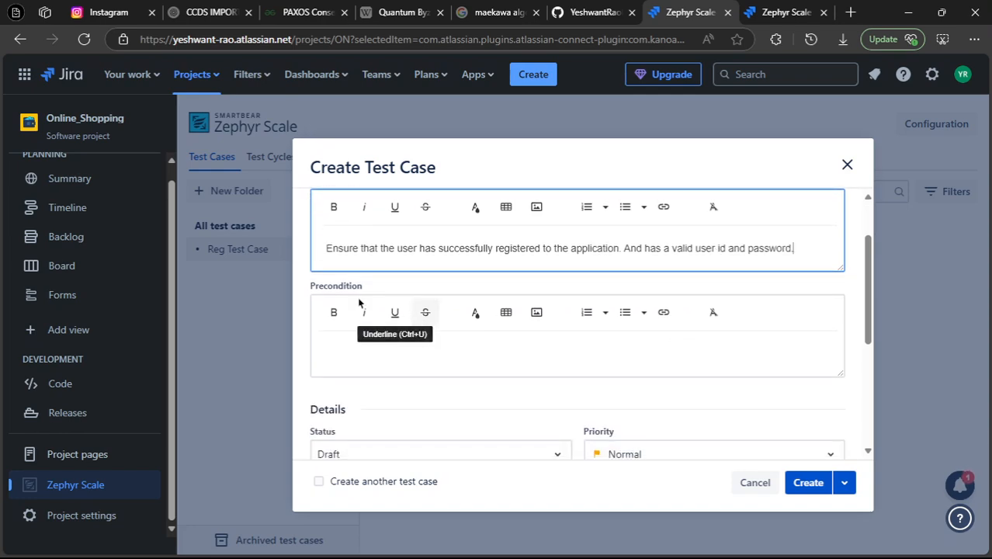
drag(322, 287, 347, 291)
click(341, 284)
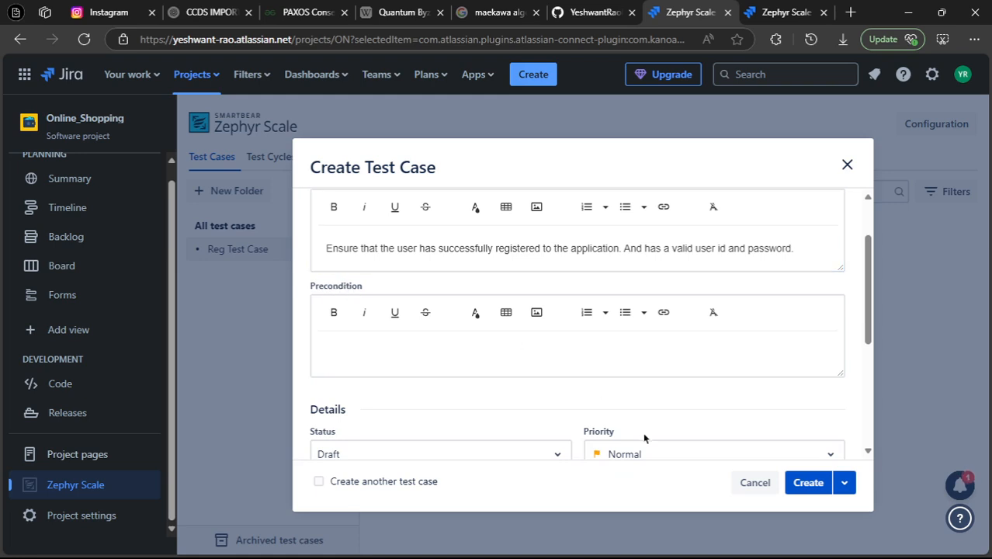
click(521, 362)
scroll(509, 358, up, 2)
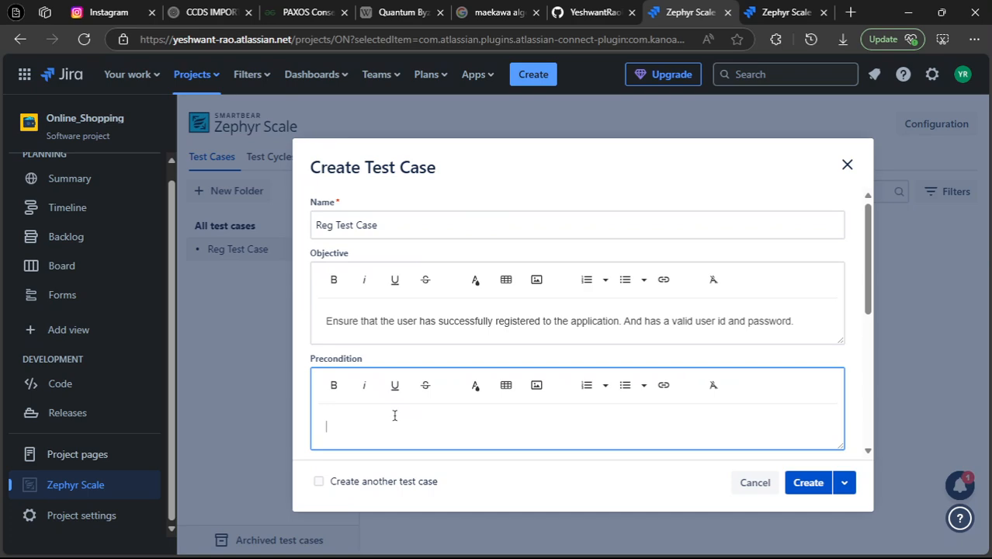
scroll(394, 415, down, 2)
scroll(384, 394, up, 2)
double_click(368, 360)
scroll(388, 419, down, 5)
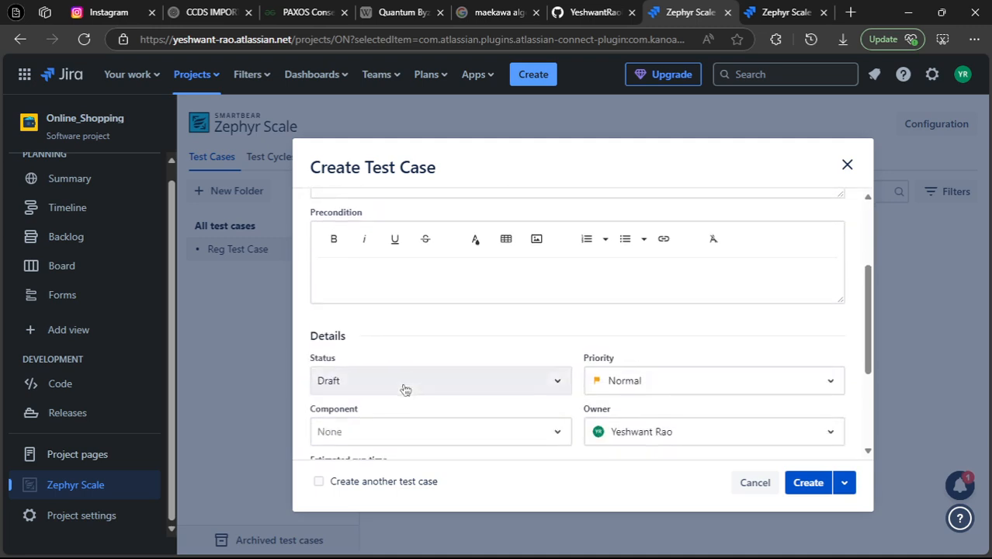
Step: Set the new test case's priority to High and create the test case
scroll(658, 305, up, 1)
click(654, 306)
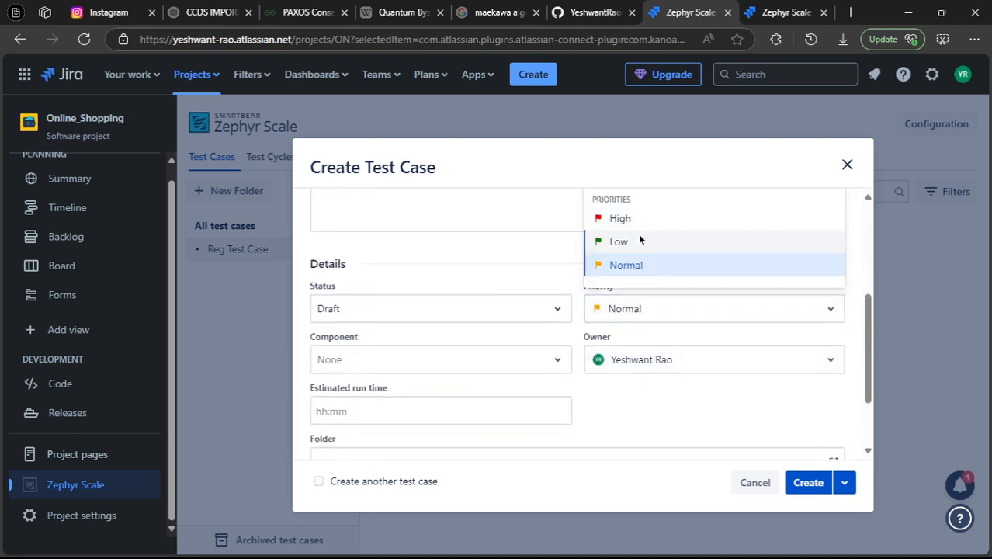
click(624, 220)
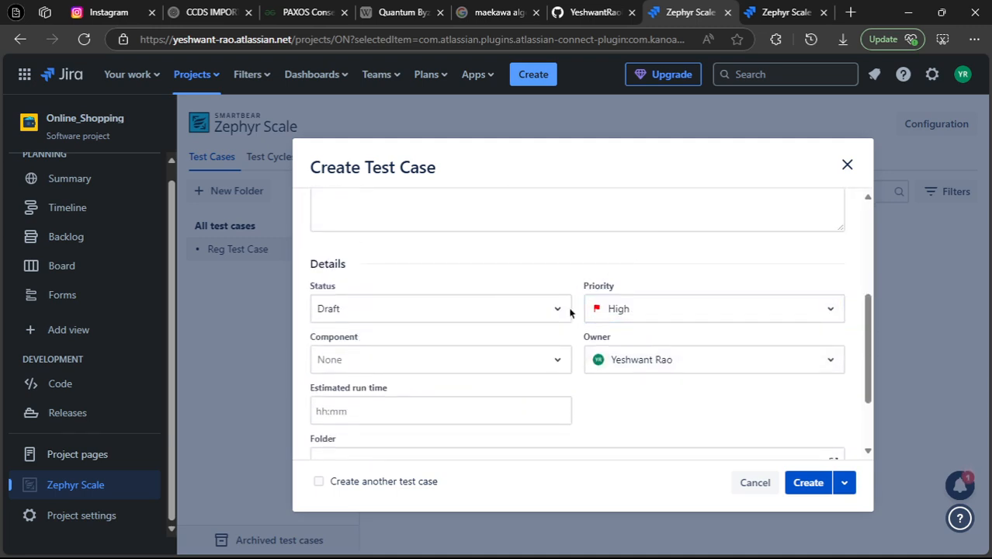
scroll(570, 311, down, 3)
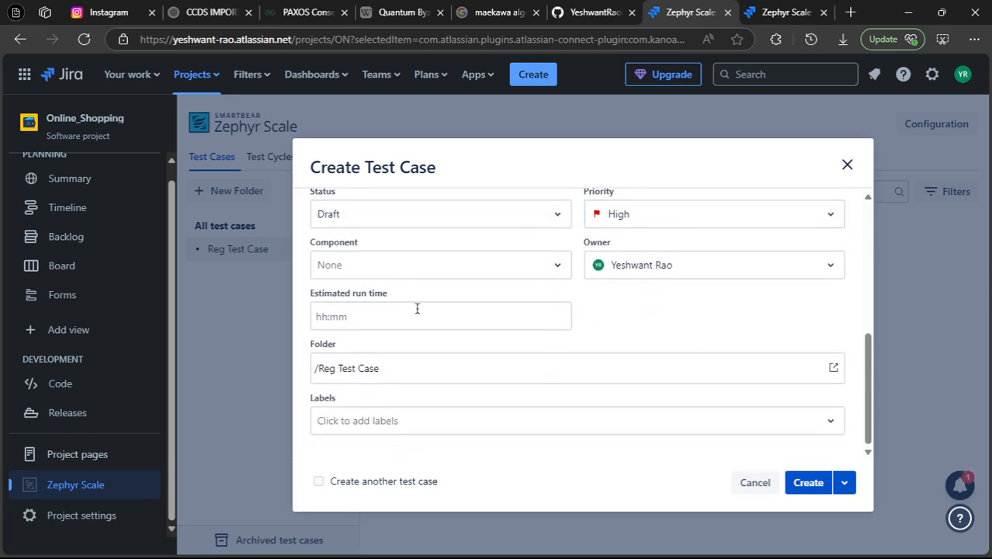
click(810, 483)
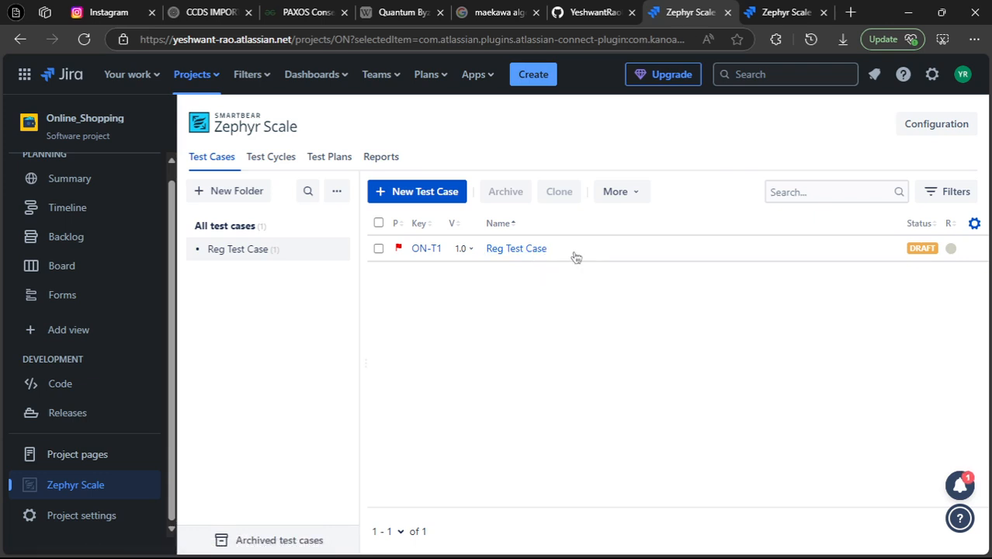
Step: Open the test script of the Reg Test Case in the test case list
click(531, 250)
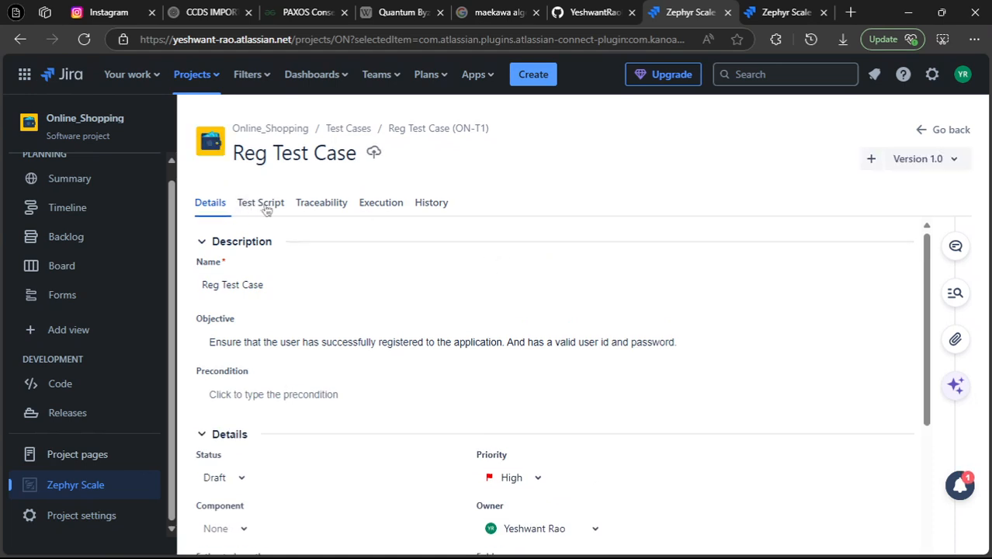
click(264, 204)
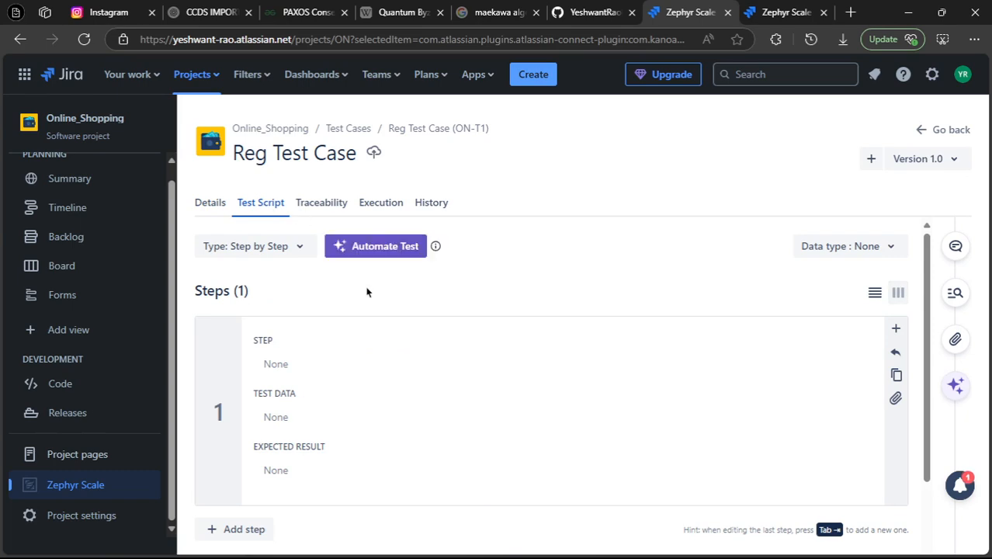
scroll(358, 310, down, 3)
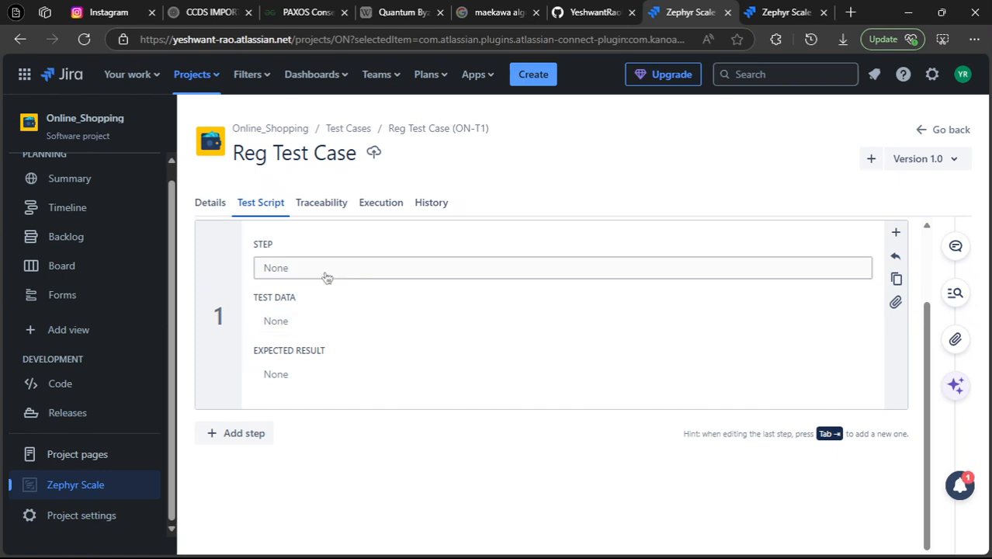
scroll(326, 279, up, 2)
Step: Describe the first step as "Test regi page behavior when trying to submit the form with just the email field filled out"
click(309, 341)
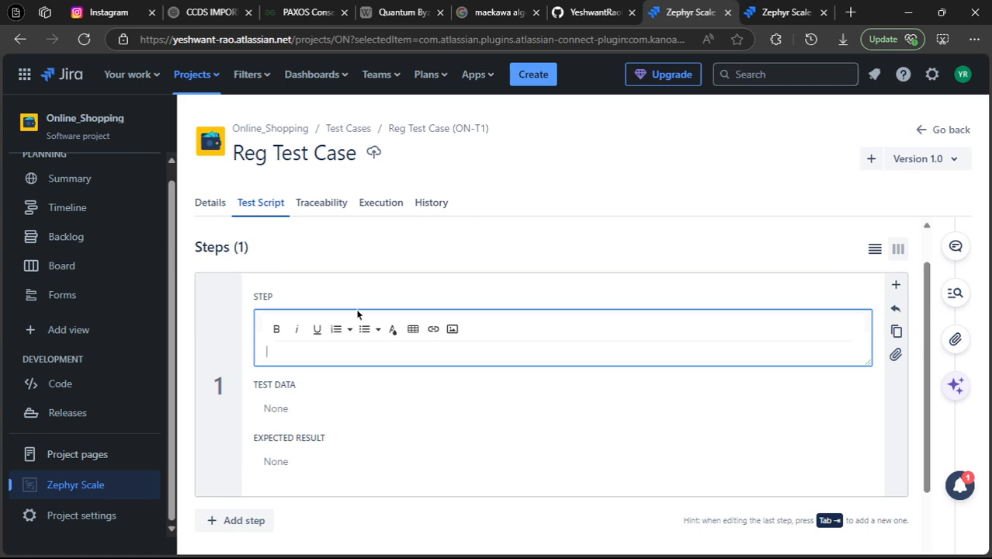
scroll(357, 312, down, 2)
text(Test)
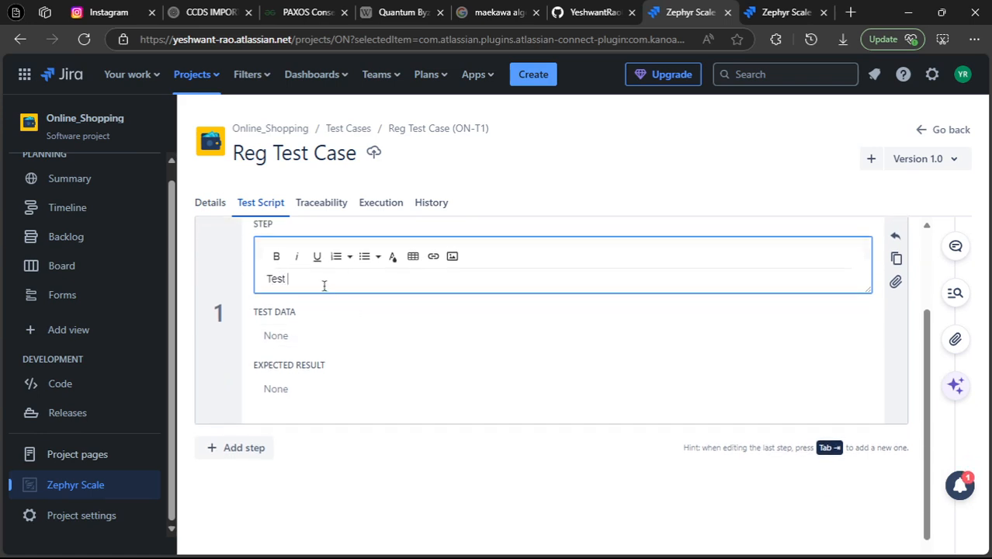
text( regi oage behavior wh)
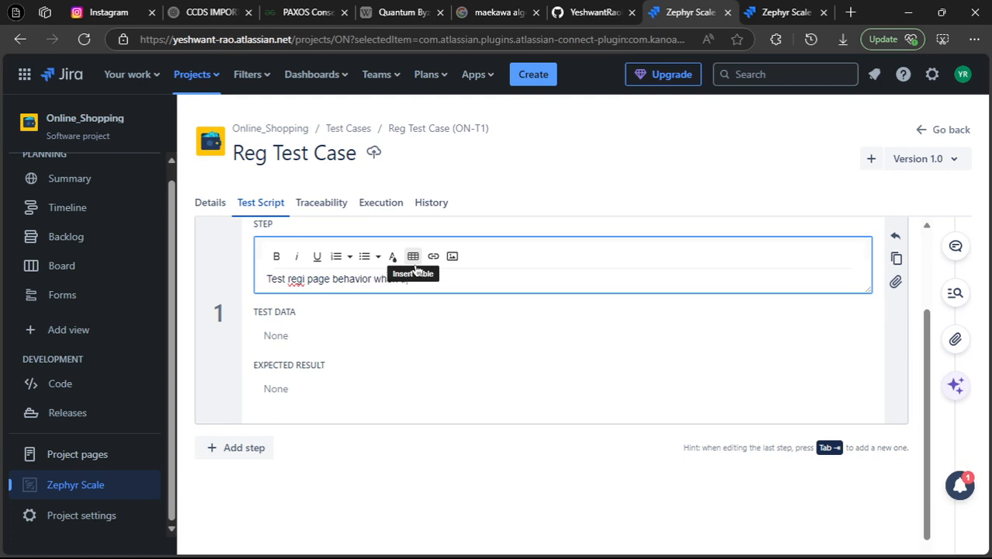
text(en trying to)
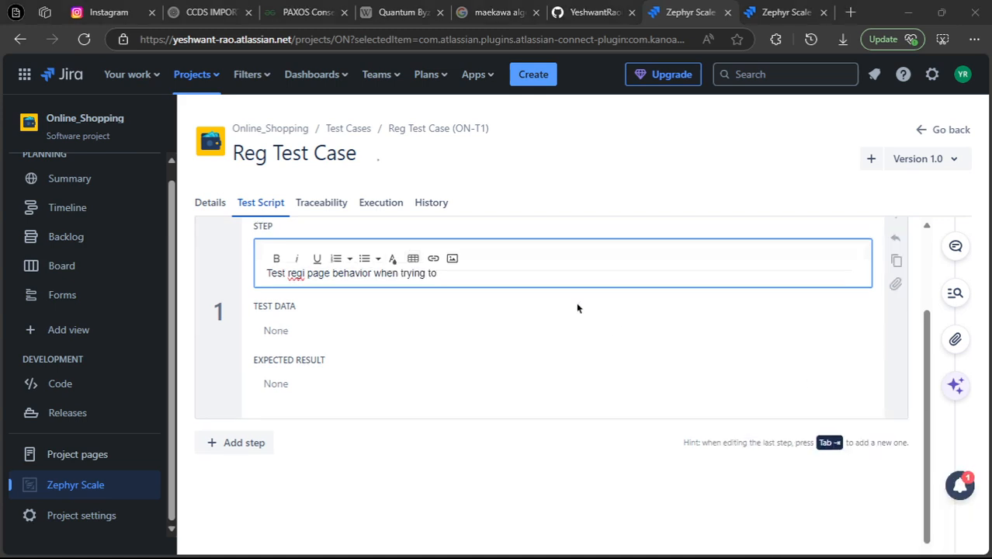
click(526, 274)
text(su)
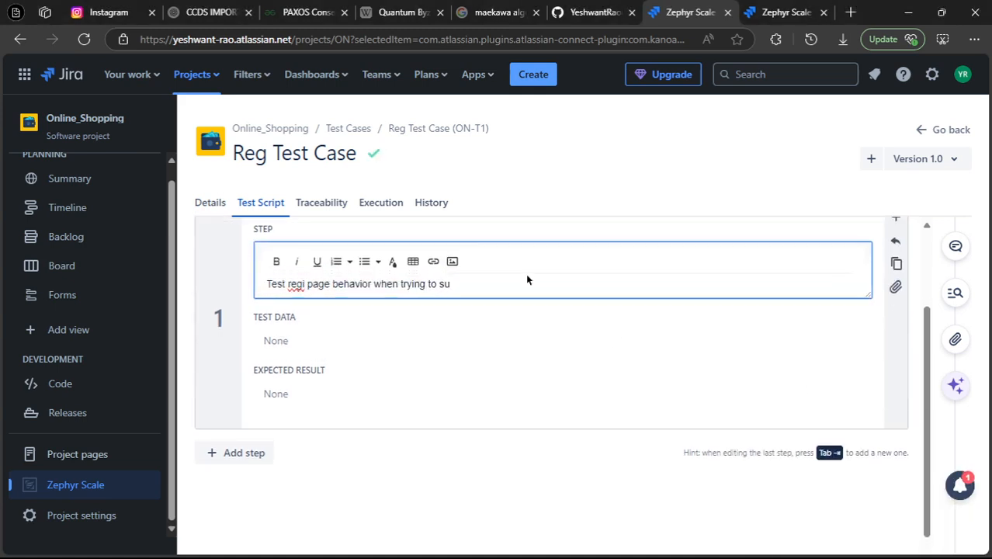
text(bmit the form with)
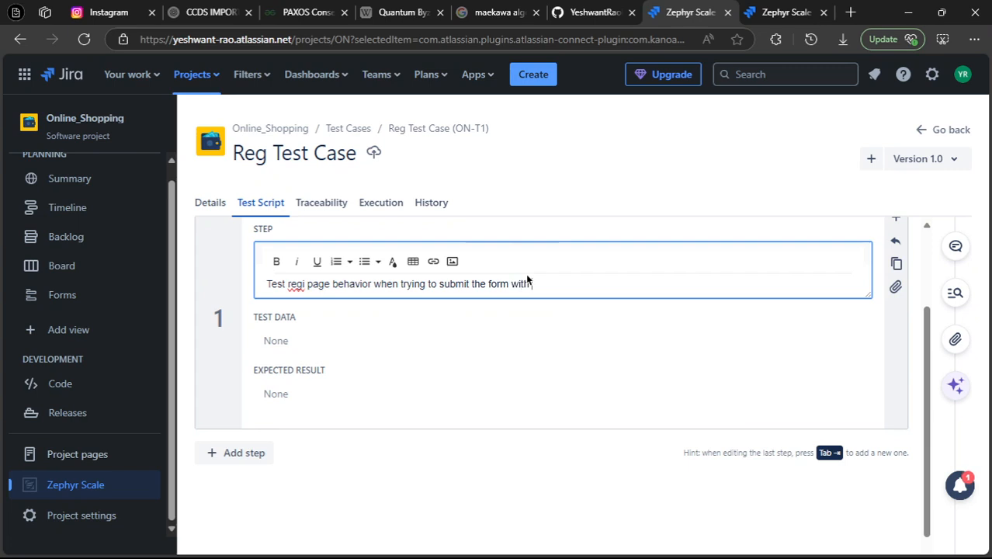
text( just the email field fi)
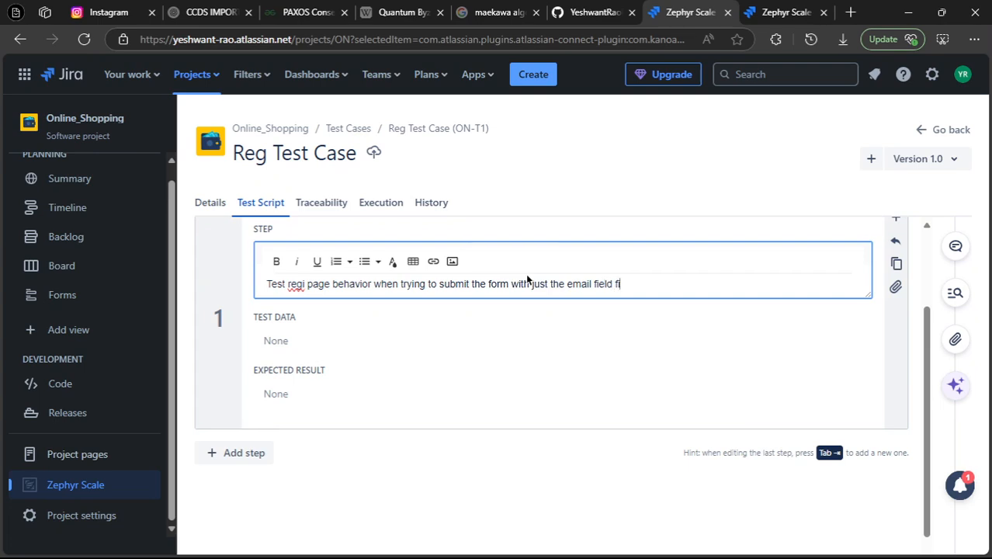
text(lled out)
Step: Correct the misspelled word "regi" in the first step's description to "reg"
click(332, 339)
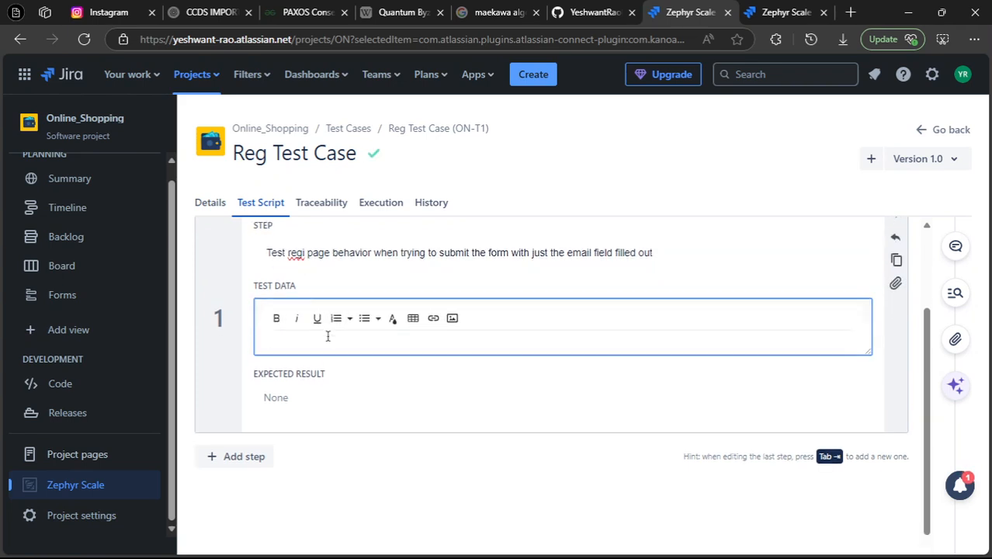
click(297, 254)
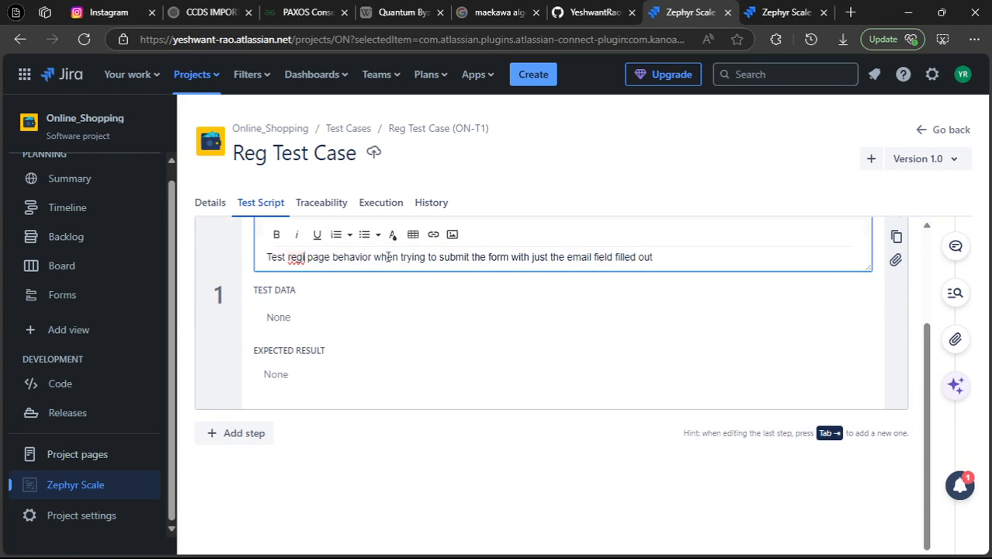
right_click(296, 257)
click(325, 317)
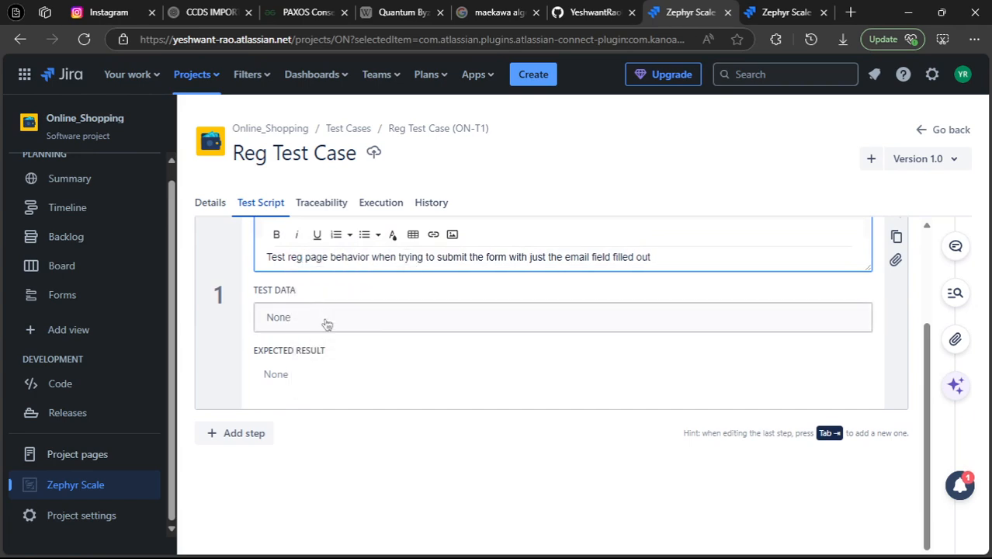
Step: Enter "email & password fields" as the test data of the first step
click(327, 324)
text(email)
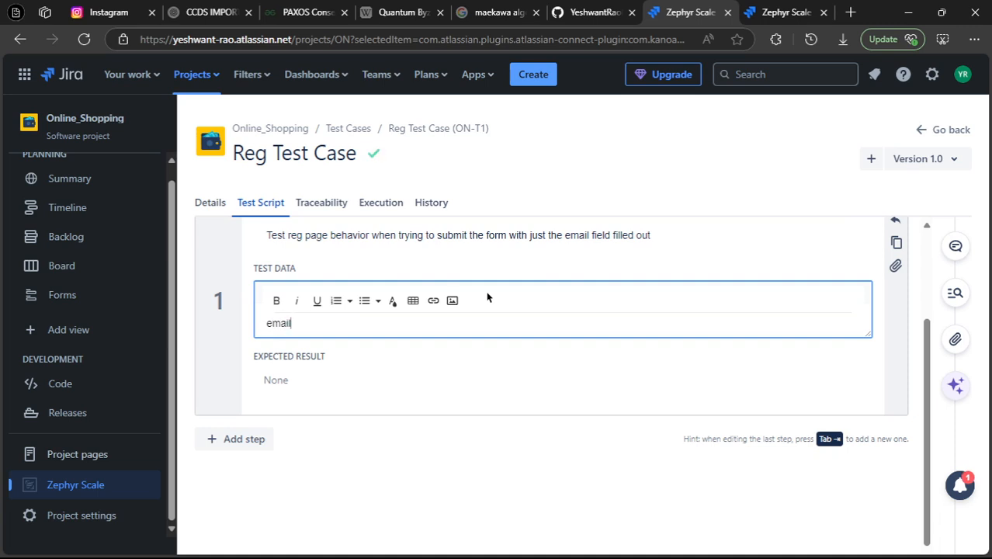
drag(579, 234, 628, 235)
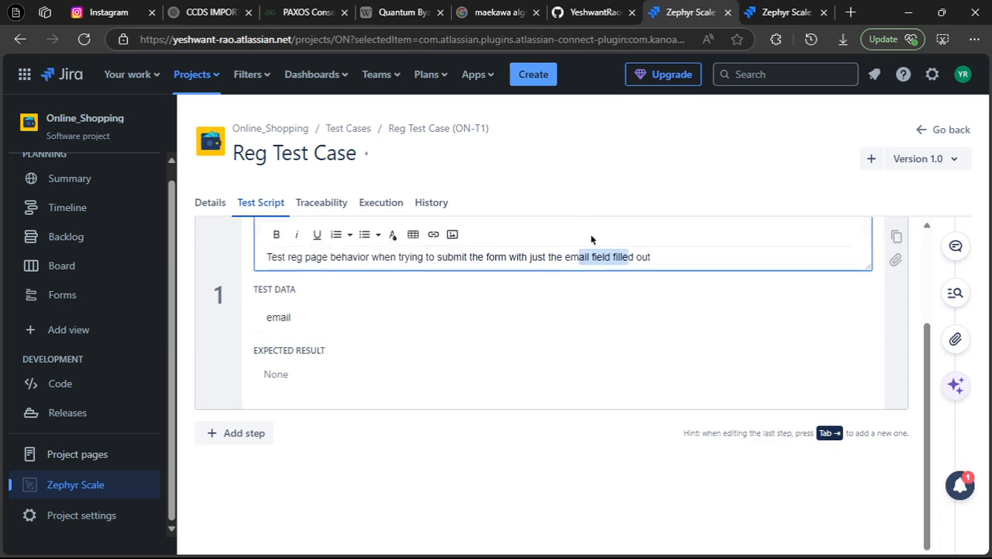
click(396, 305)
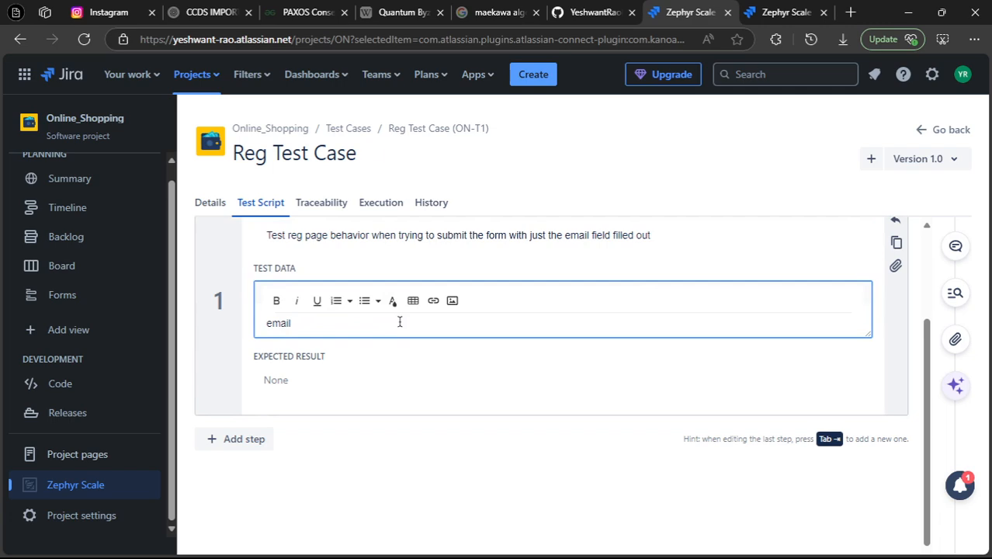
key(BackSpace)
text(& password )
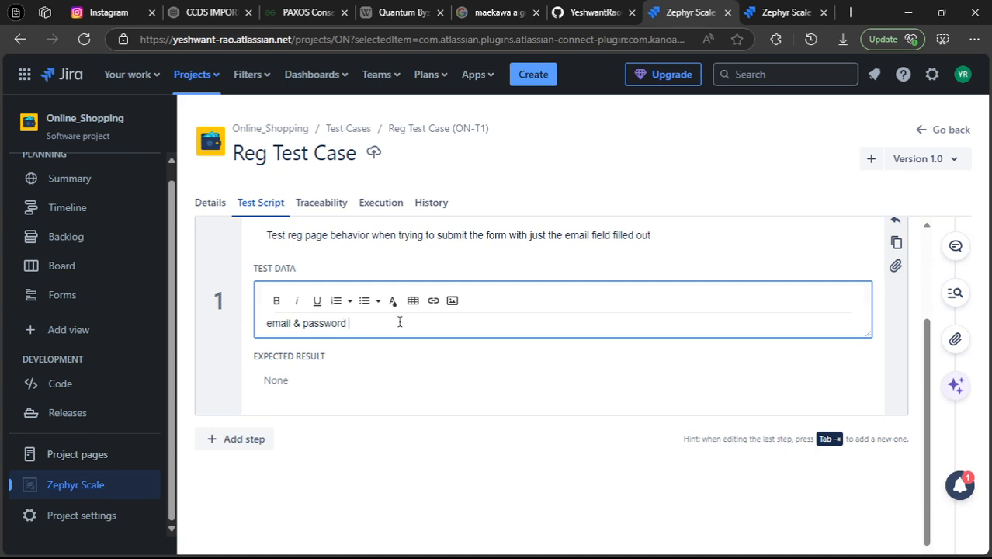
text(fields)
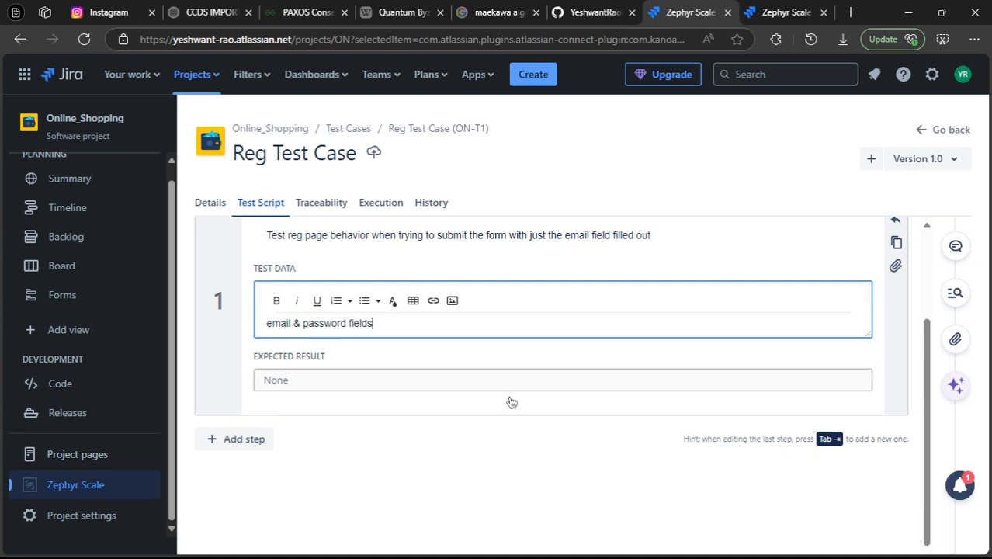
click(328, 382)
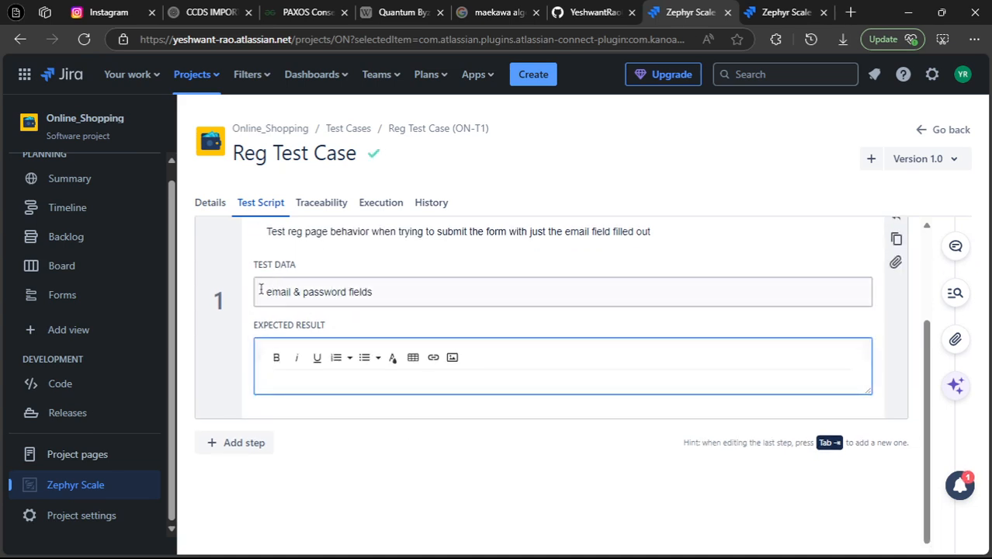
click(265, 289)
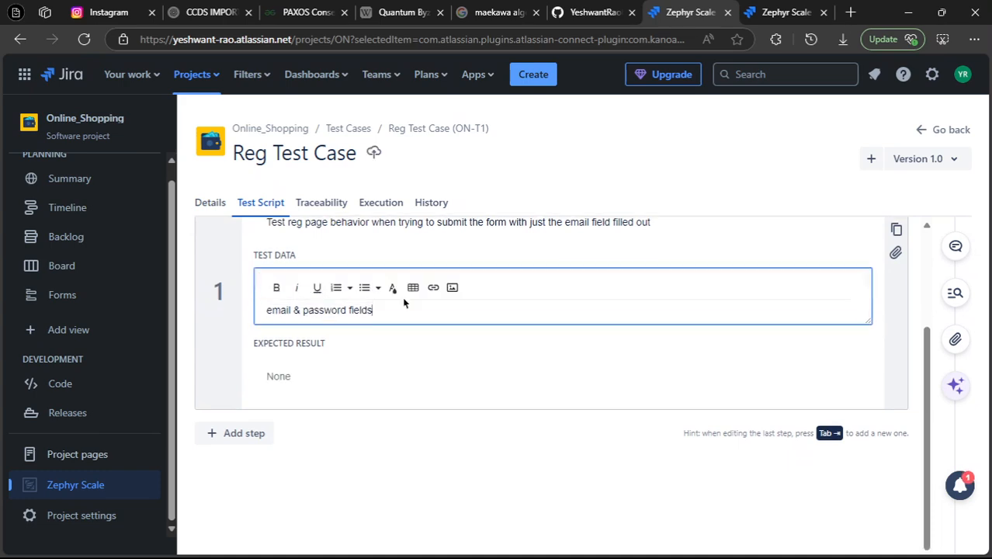
triple_click(385, 310)
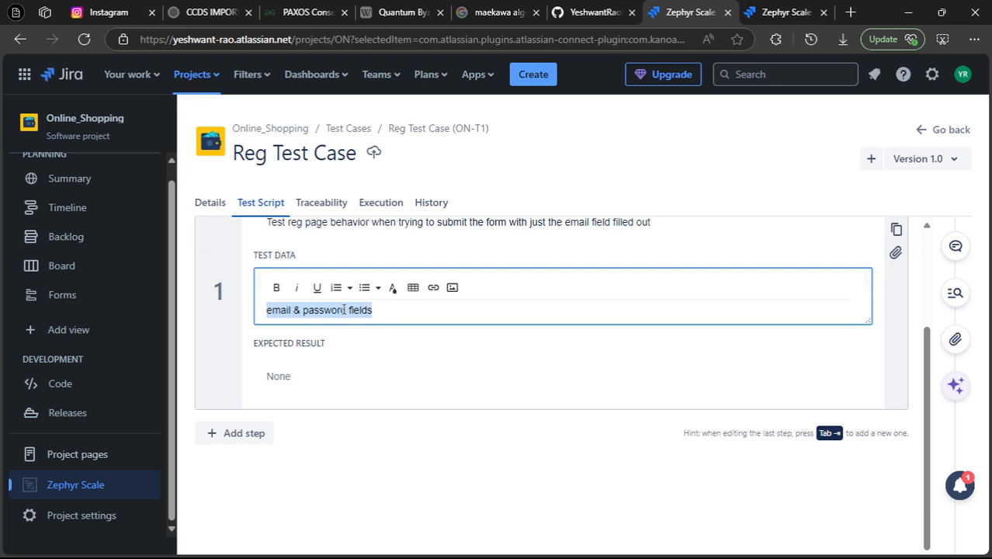
Step: Start the first step's expected result with the text 'Show a popup box saying "Enter valid'
click(301, 376)
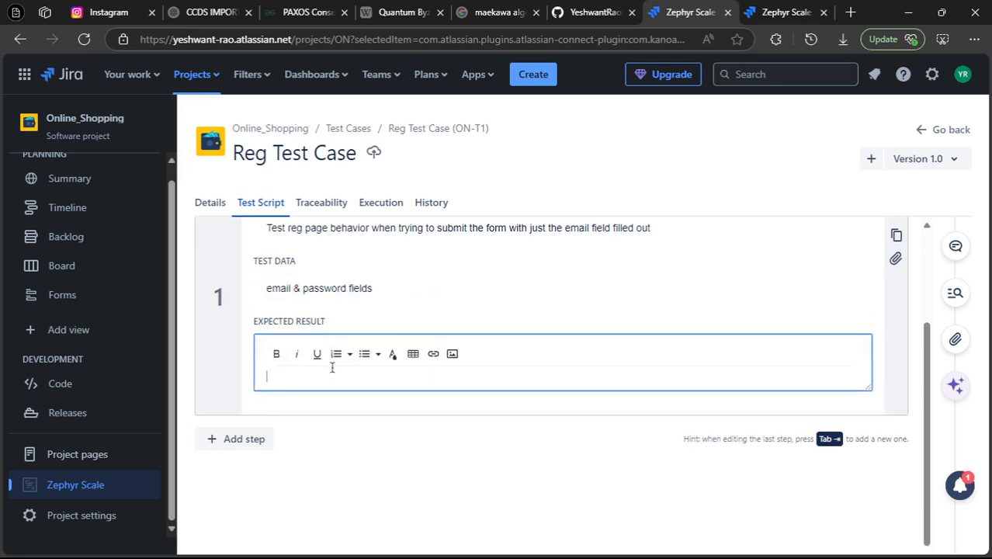
scroll(300, 441, up, 1)
text(E)
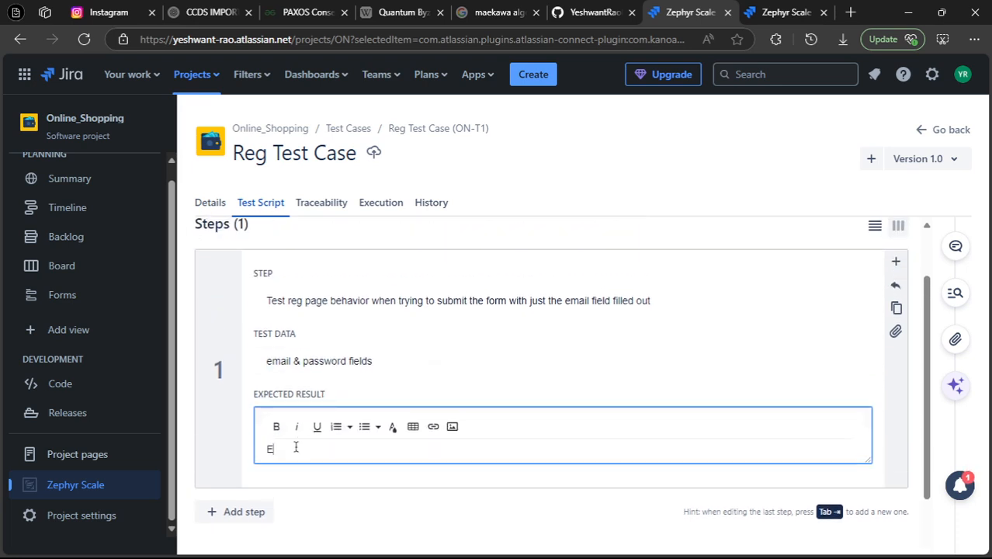
text(nter val)
key(Left)
key(Left)
key(Home)
text(Pa)
key(BackSpace)
key(BackSpace)
text(Show a pop)
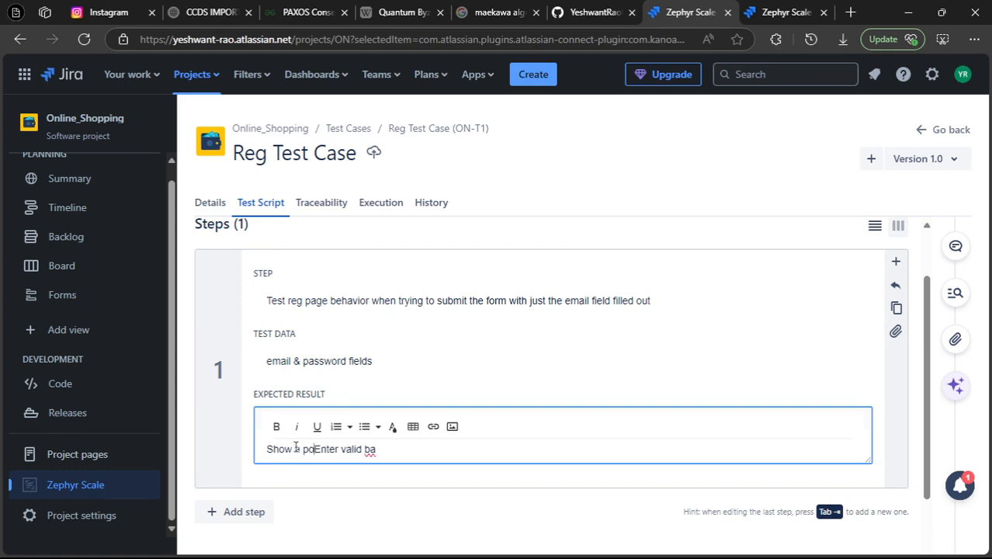
text(up bo)
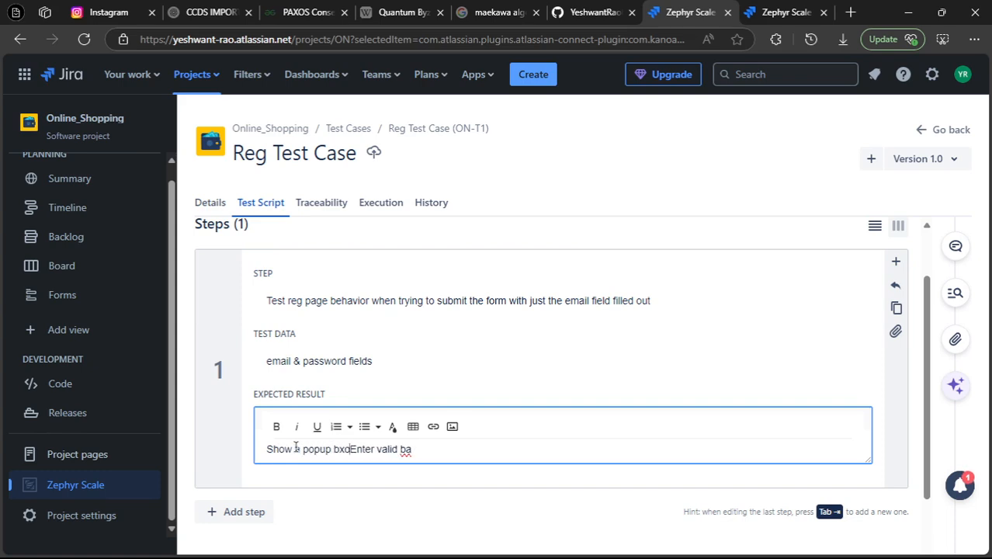
text(x saying )
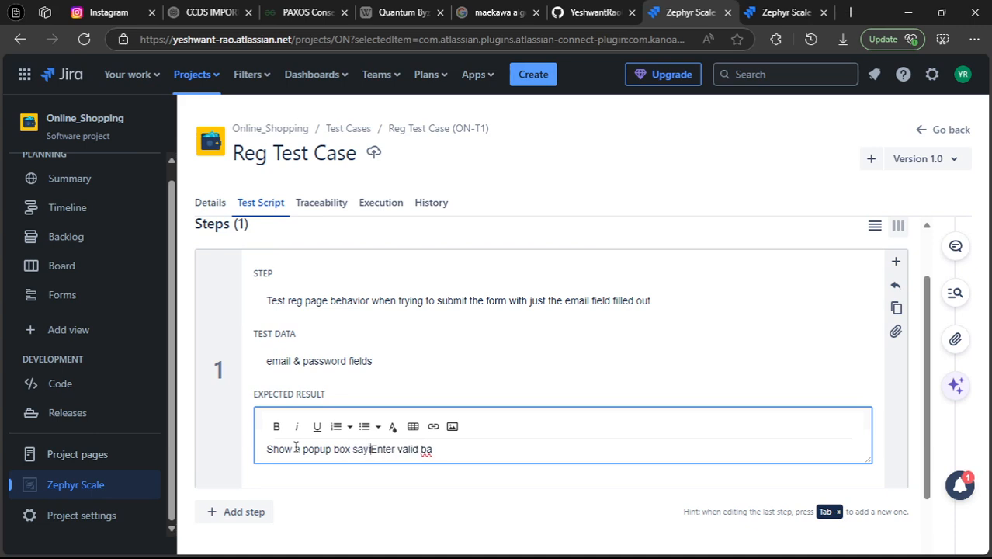
text(")
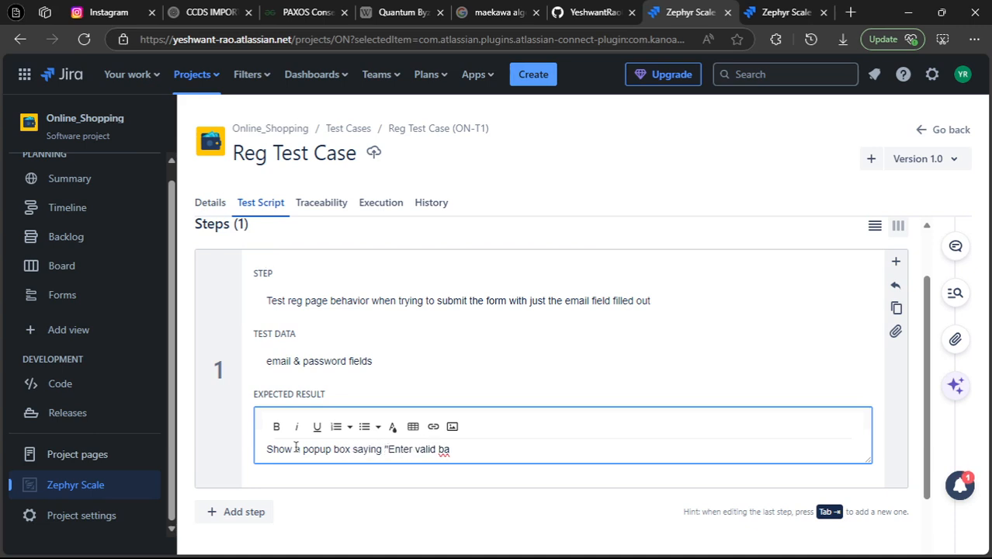
Step: Replace the word "saying" with "displaying" in the first step's expected result
key(Left)
key(Left)
key(BackSpace)
key(BackSpace)
key(BackSpace)
key(BackSpace)
key(BackSpace)
key(BackSpace)
text(displa)
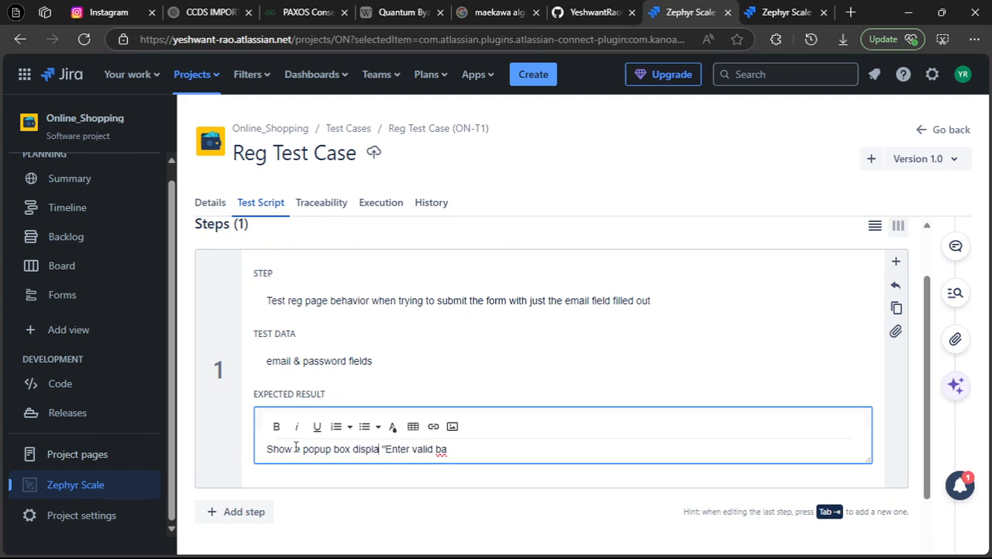
text(ying)
Step: Complete the expected result so that the quoted popup message reads "Enter valid password", and finish editing the field
key(ctrl+Right)
key(ctrl+Right)
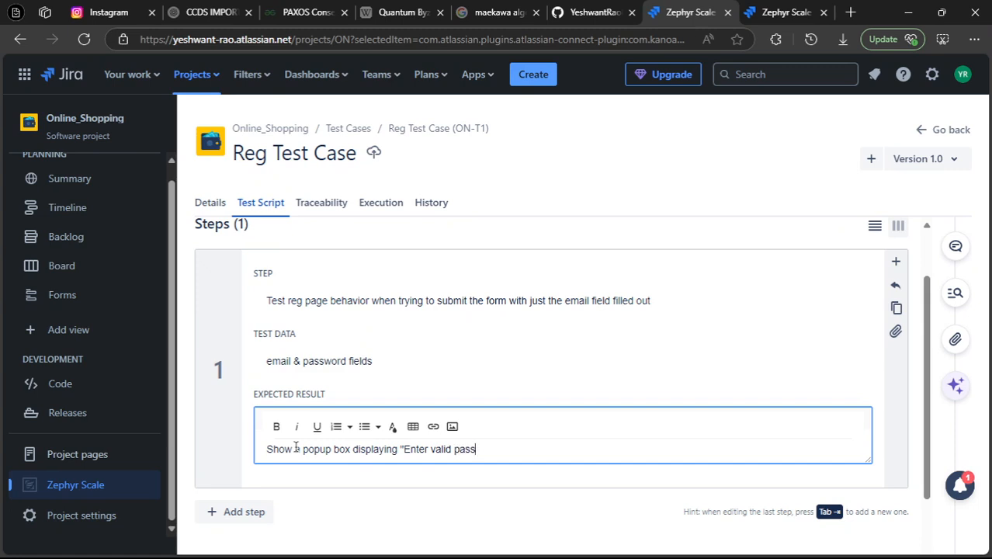
text(ord)
scroll(648, 413, down, 1)
key(Return)
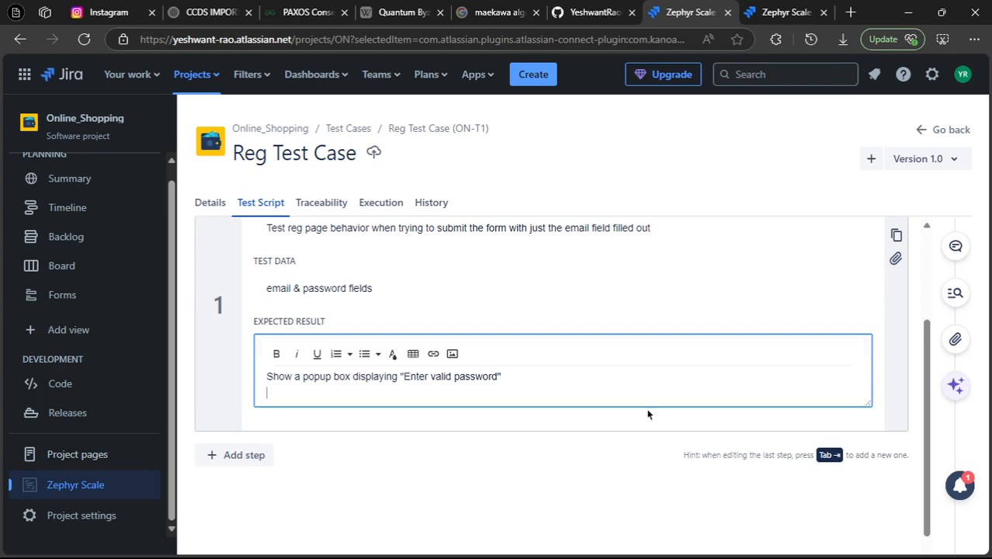
key(BackSpace)
click(639, 409)
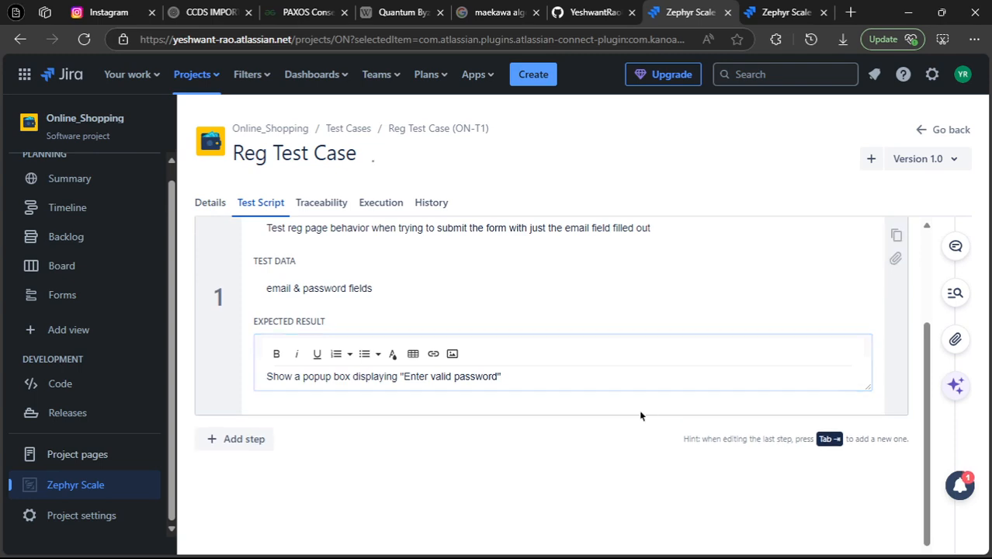
Step: Add a second step to the Reg Test Case test script
scroll(312, 270, up, 1)
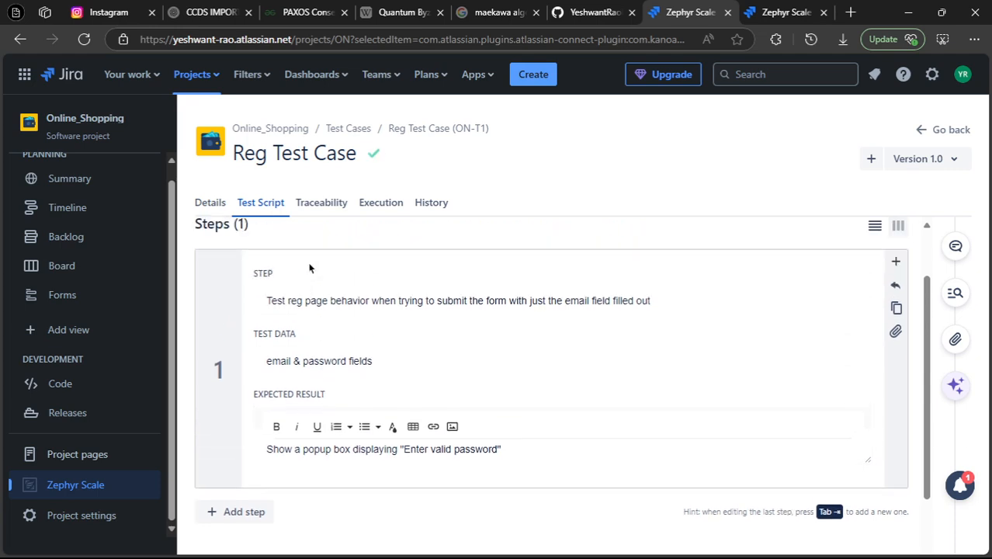
scroll(253, 358, down, 2)
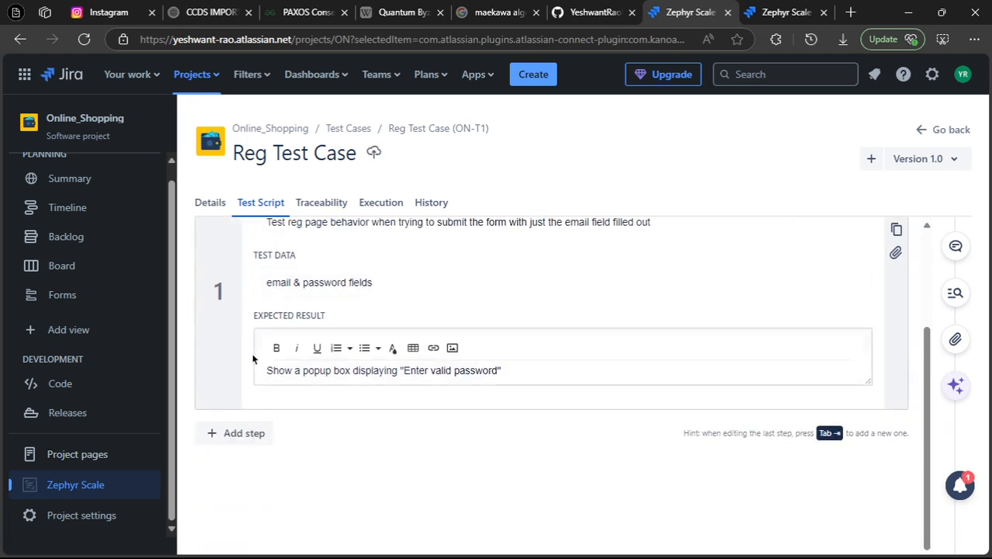
click(257, 432)
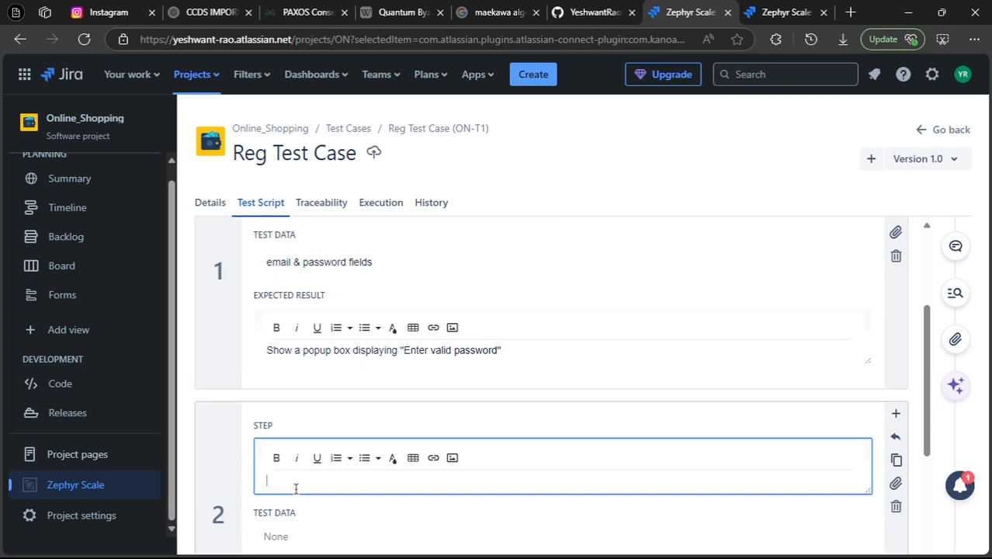
scroll(298, 349, up, 2)
scroll(298, 350, down, 1)
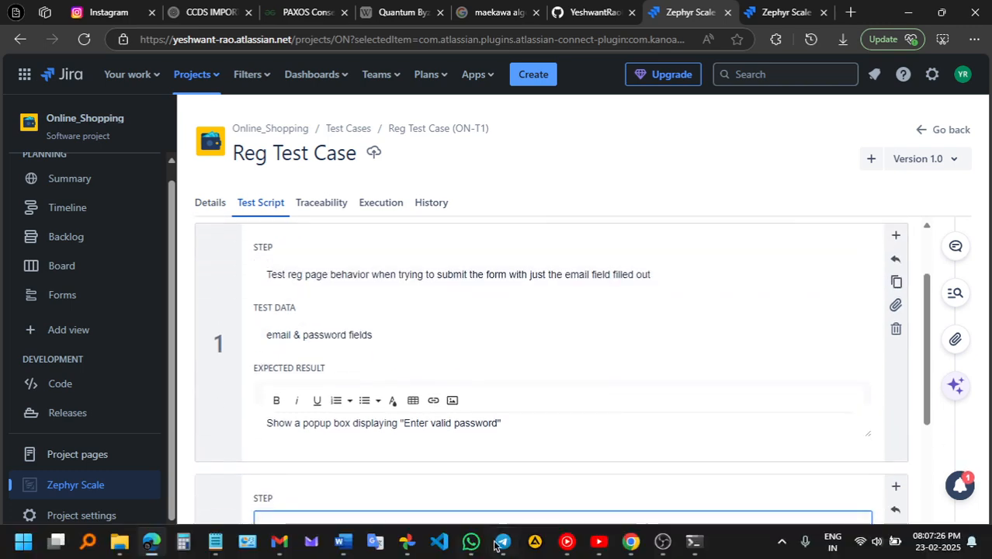
Step: Switch to Word and copy the second registration test description, about submitting the form with just the password field filled out, from INTERNAL[1].docx
click(342, 540)
scroll(559, 303, down, 15)
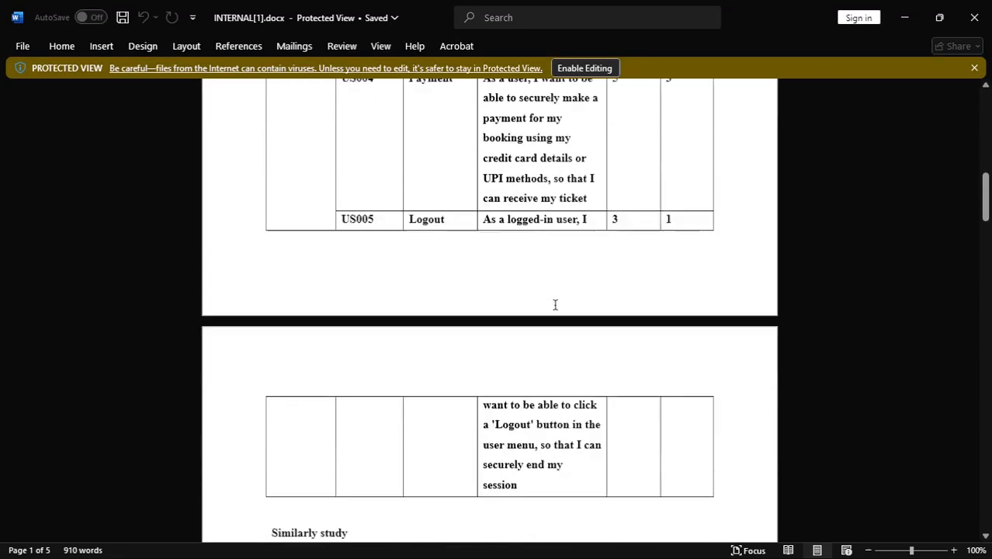
scroll(553, 303, down, 12)
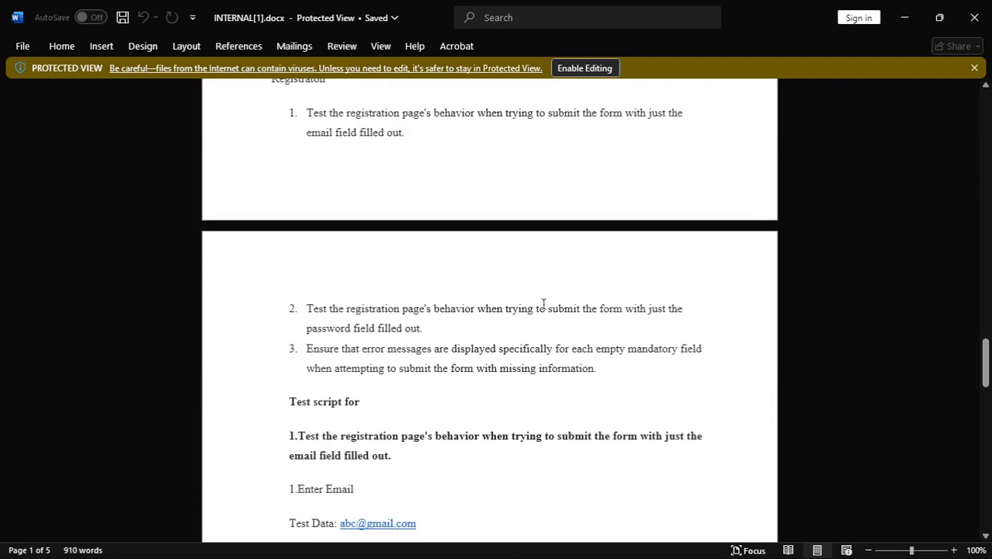
drag(312, 307, 433, 331)
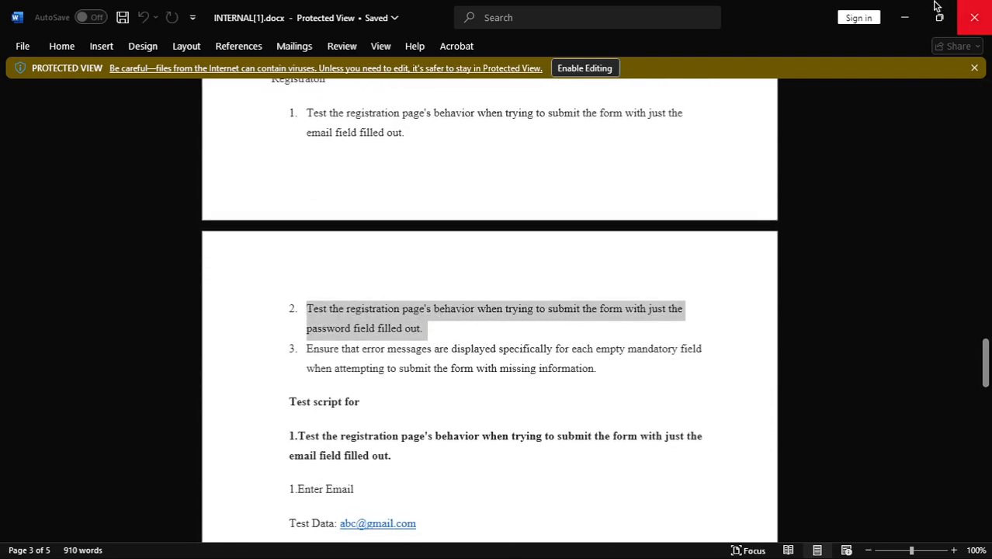
Step: Return to Jira in the browser and paste the copied sentence as the second step's description, with Word formatting cleaned and list numbering removed
click(904, 17)
scroll(404, 380, down, 2)
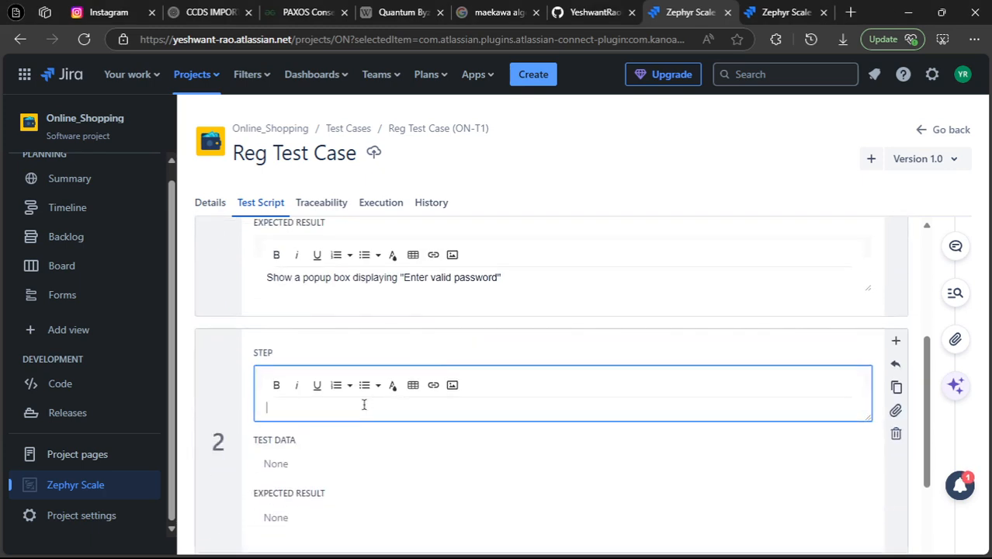
key(ctrl+v)
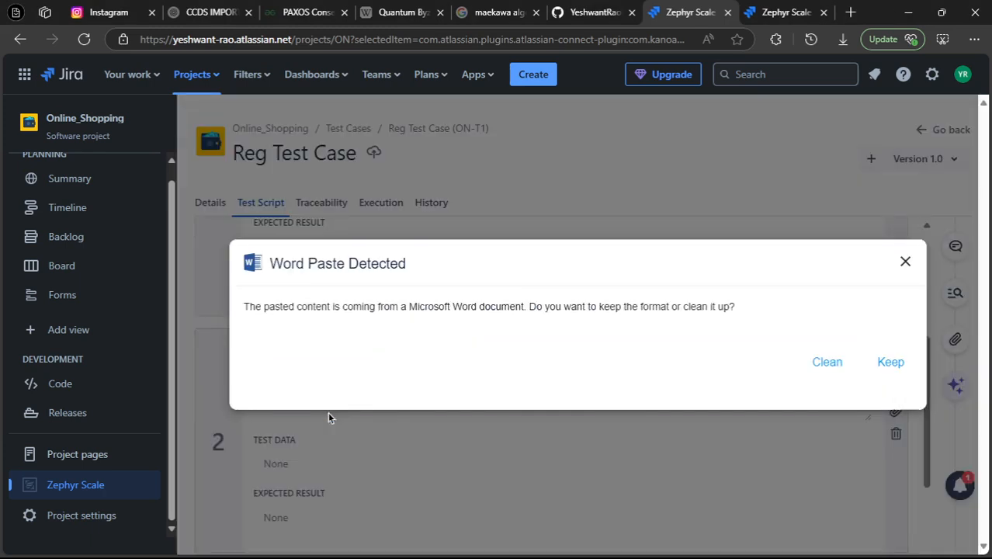
click(826, 362)
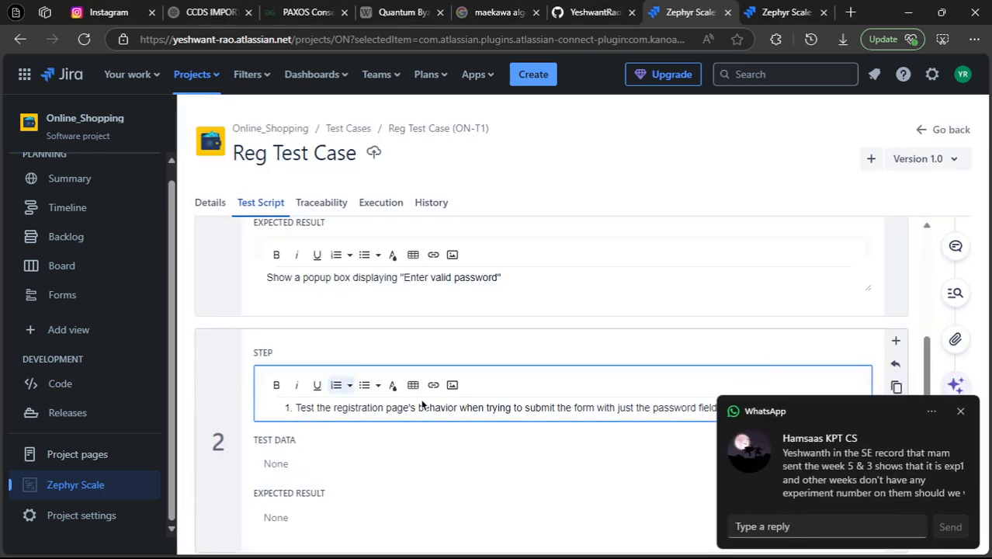
click(958, 412)
click(288, 336)
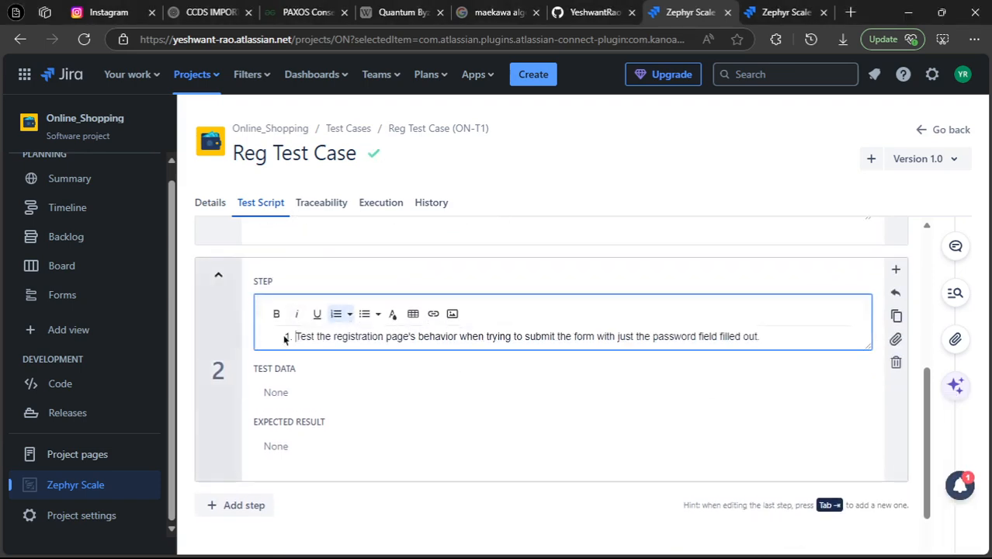
key(BackSpace)
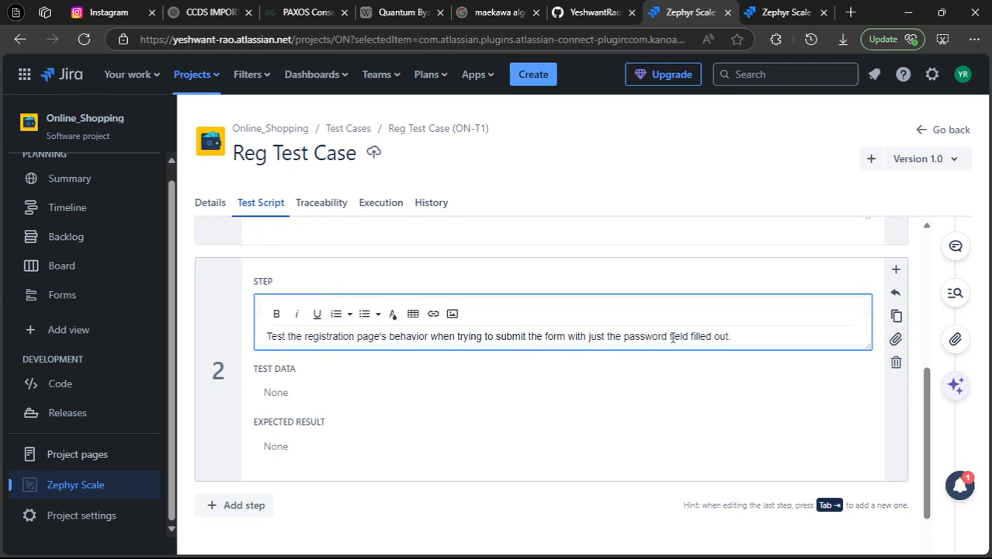
Step: Enter "email & password fields" as the second step's test data, correcting the spelling of "fields"
click(349, 389)
scroll(522, 377, up, 2)
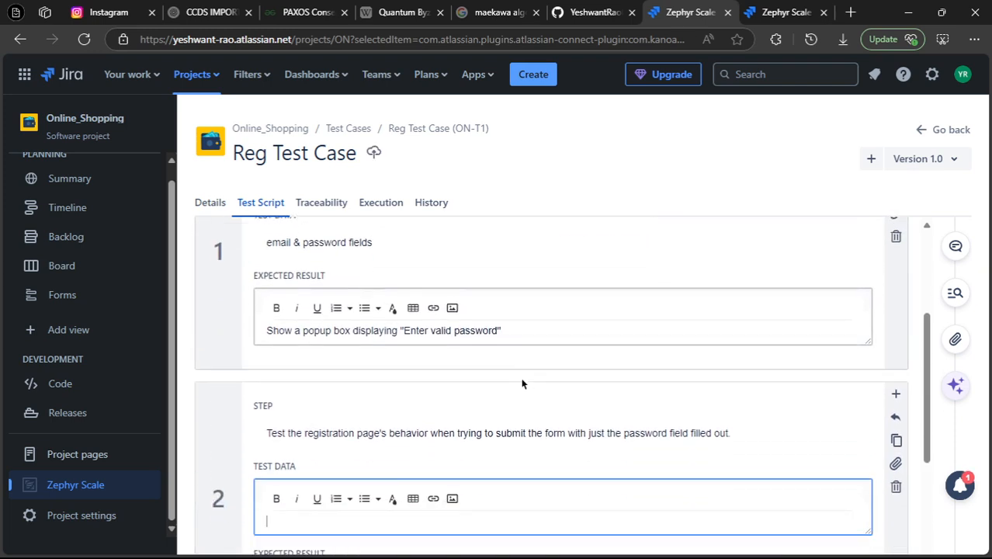
text(email)
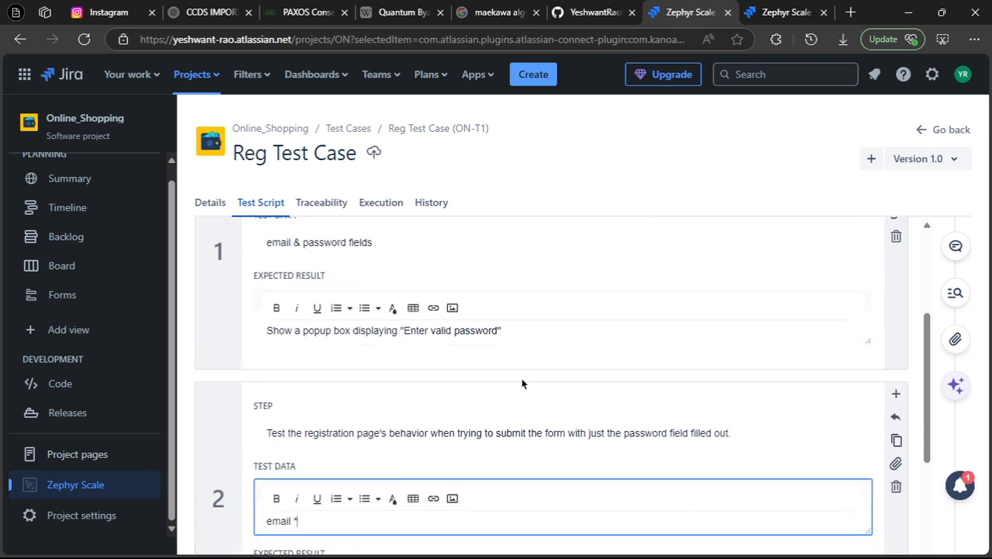
key(BackSpace)
text(& password fileds)
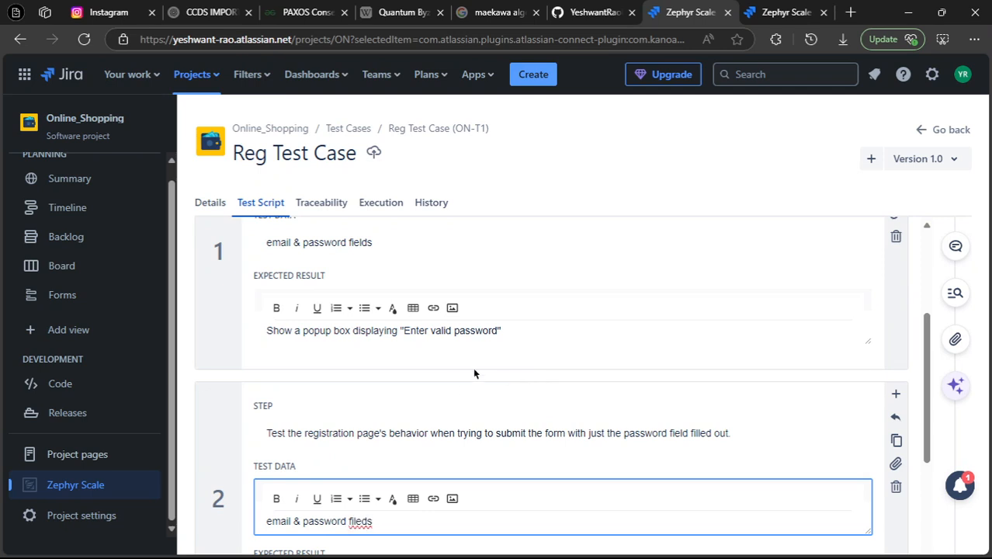
scroll(474, 373, down, 1)
right_click(362, 452)
mouse_move(309, 222)
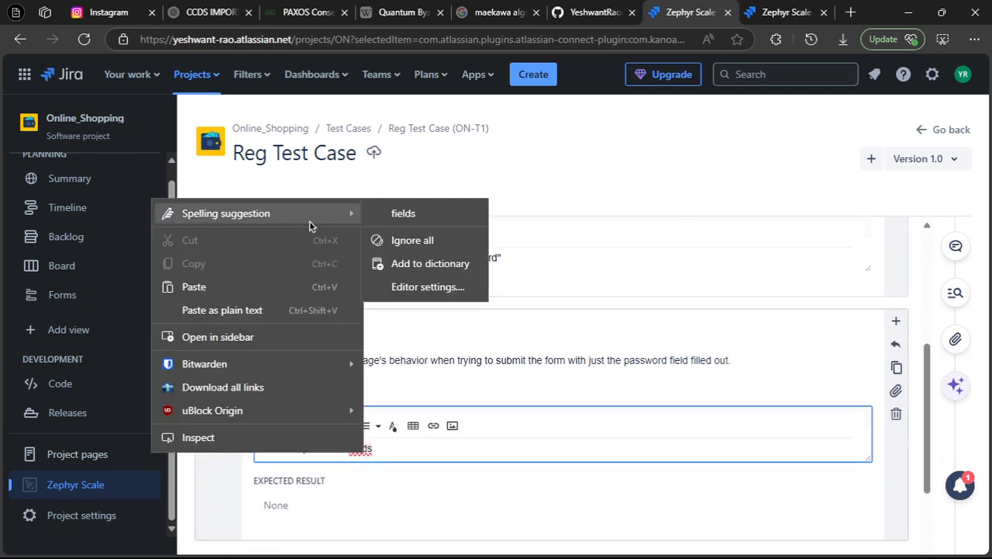
click(403, 213)
Step: Set the second step's expected result to 'Show a popup box displaying "Enter valid email ID"' and finish editing the field
click(281, 505)
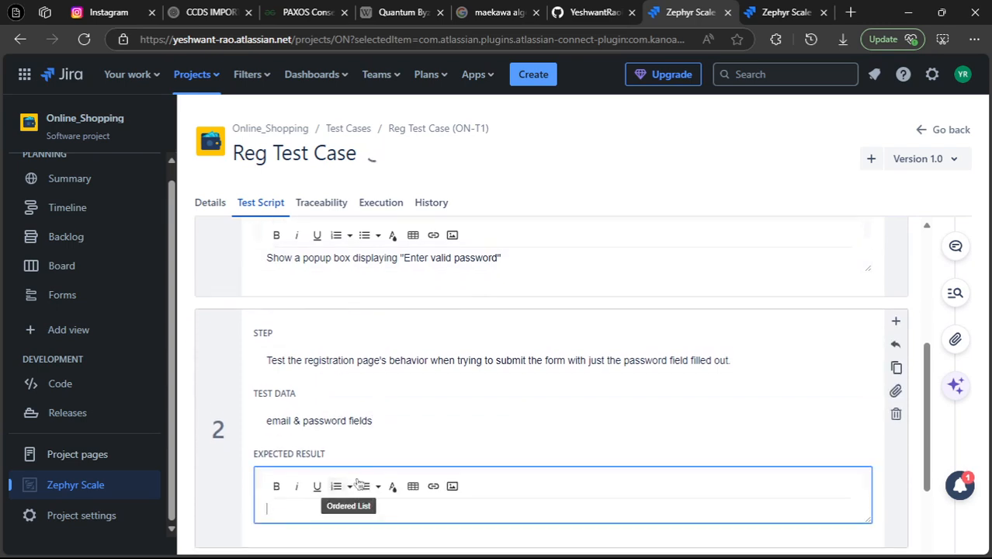
text(Show a po)
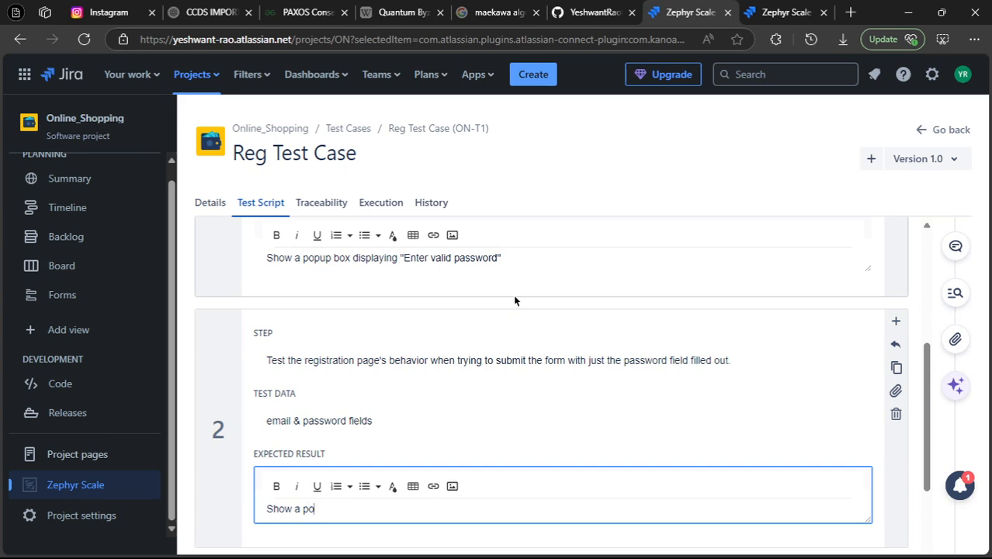
text(pup box displaying ")
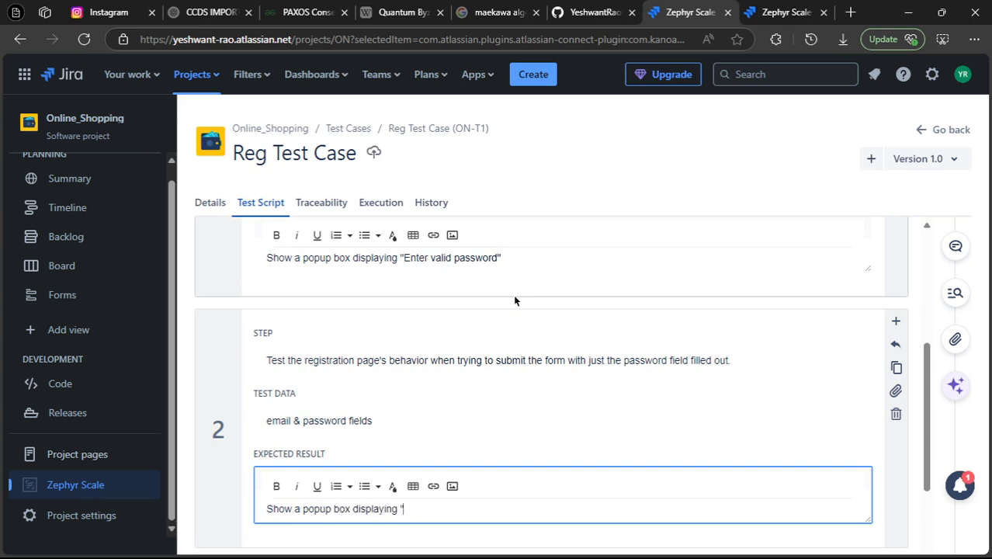
text(Enter valid email i)
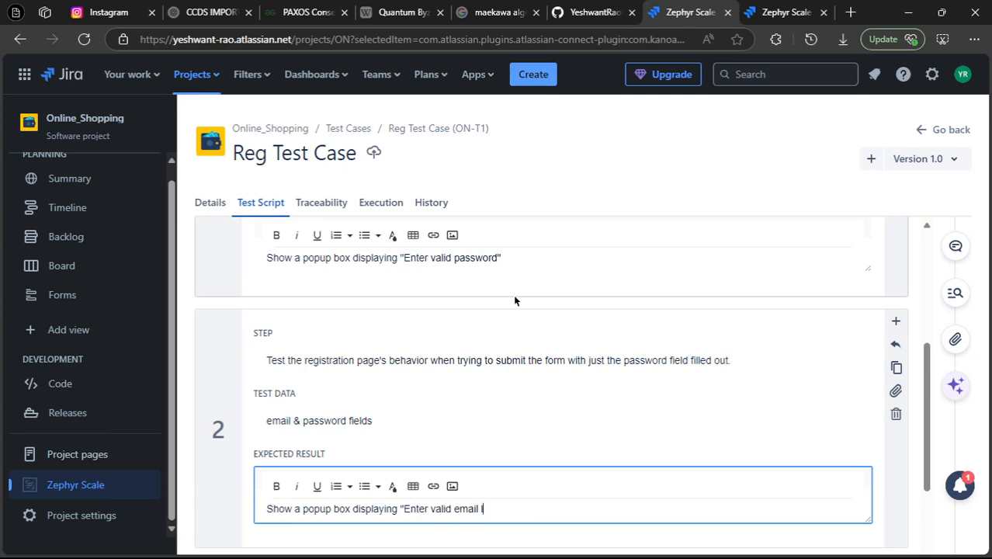
text(D")
click(515, 300)
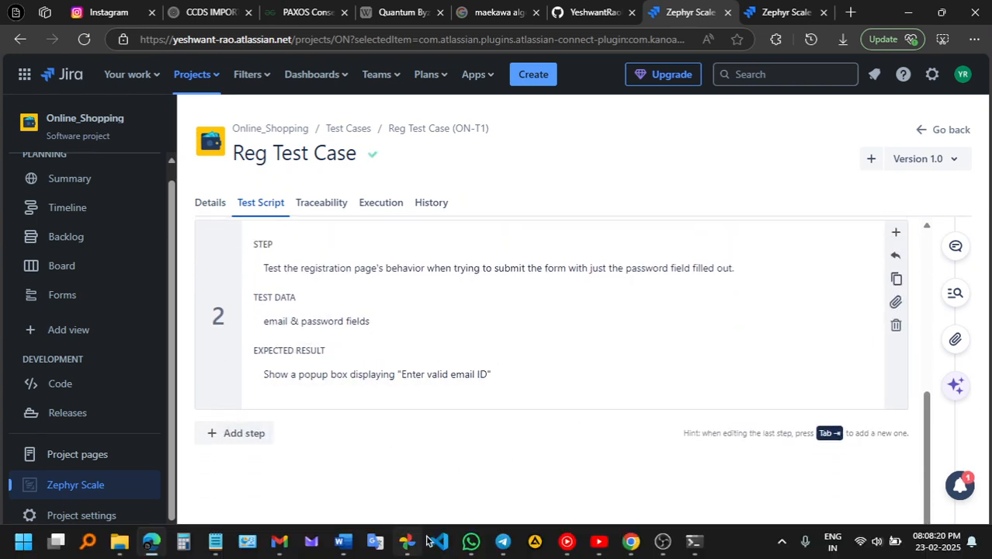
Step: Switch to Word to read the third registration test, on error messages for empty mandatory fields, and return to the browser
click(344, 541)
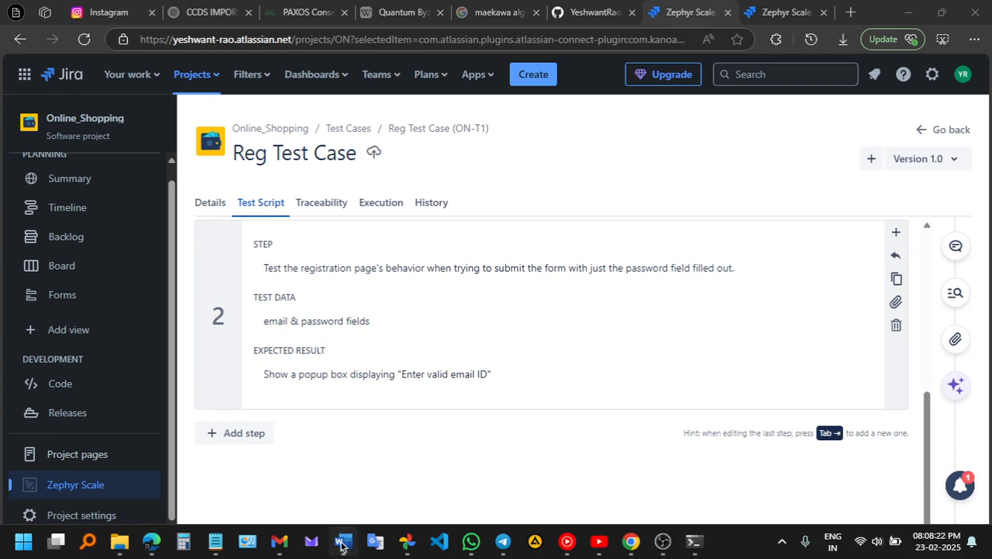
key(alt+Tab)
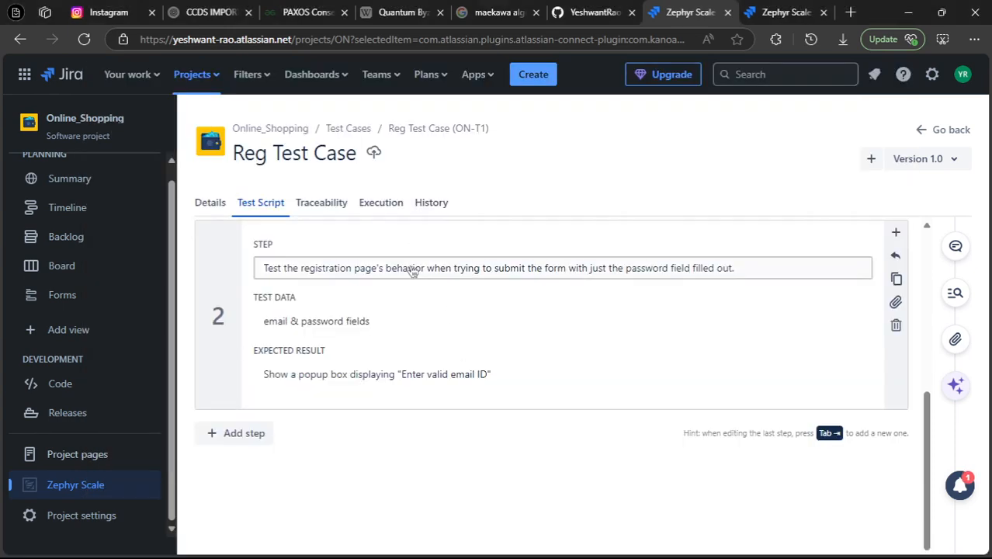
scroll(420, 385, down, 3)
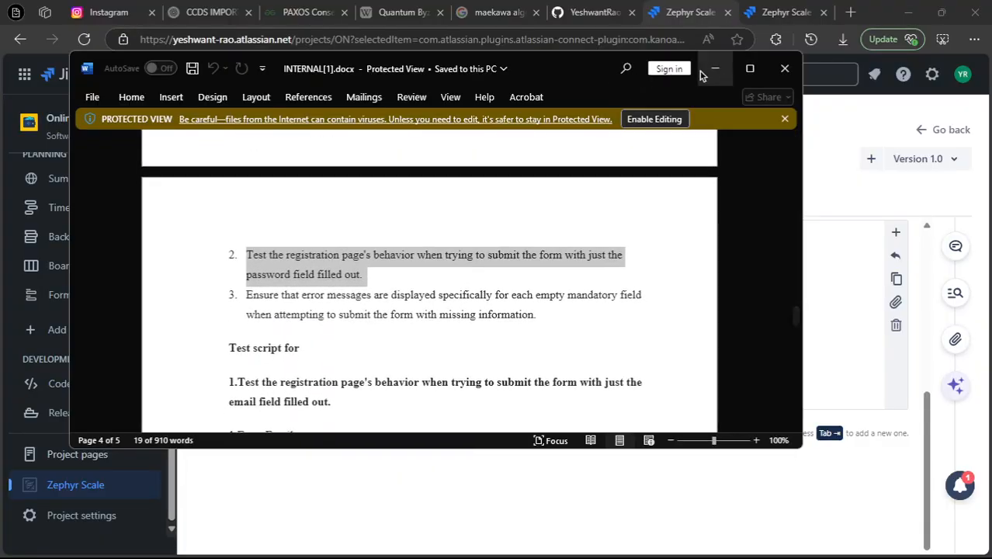
click(749, 69)
scroll(455, 267, down, 2)
scroll(330, 167, up, 1)
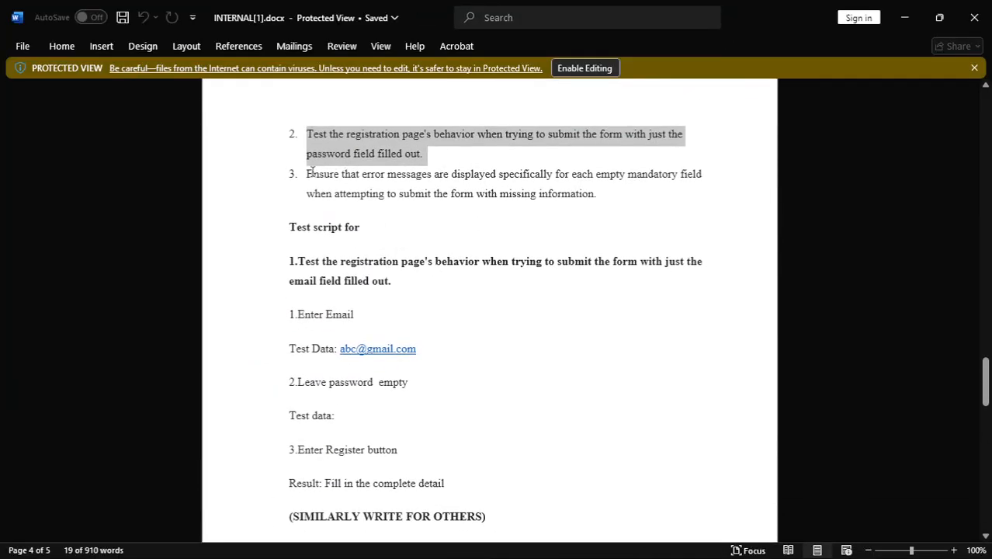
drag(311, 173, 565, 174)
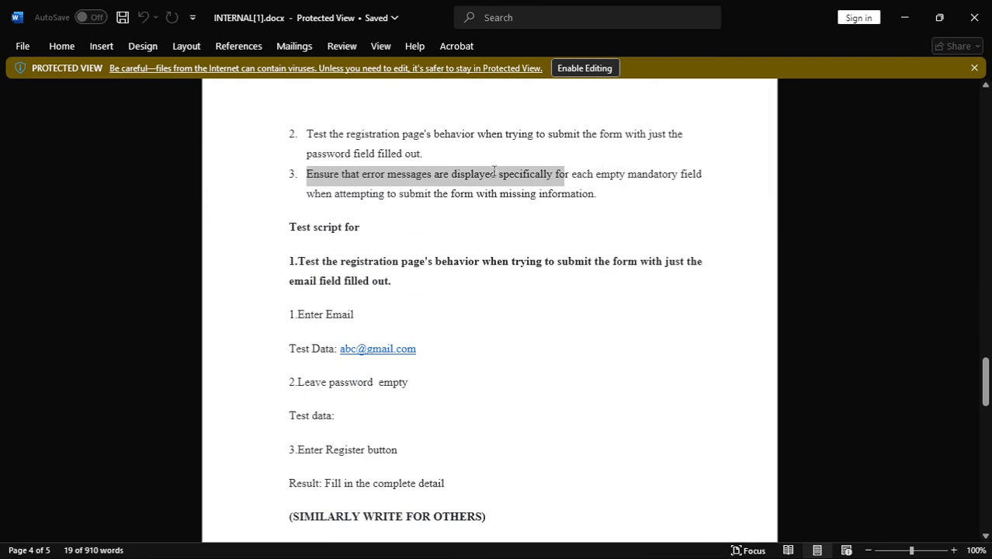
drag(494, 173, 627, 197)
click(427, 235)
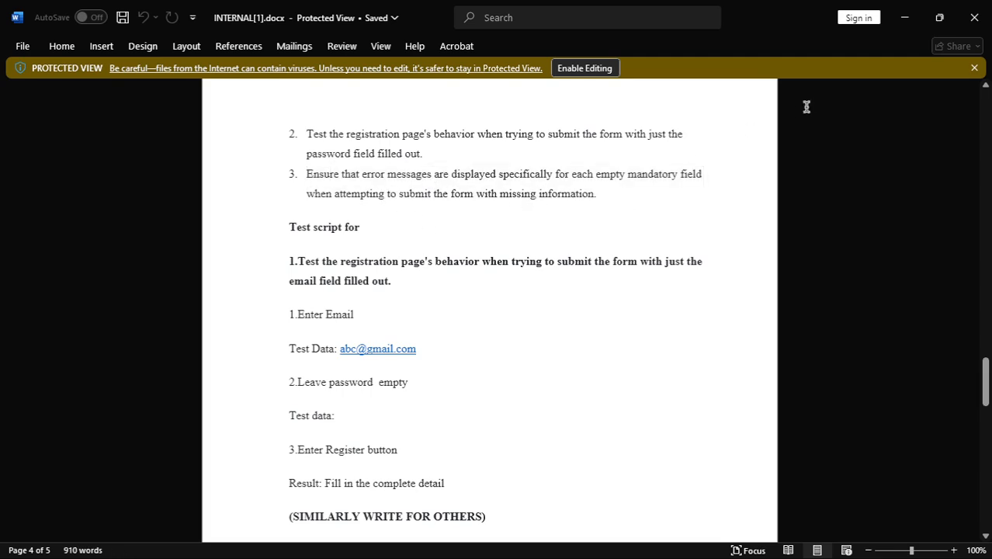
click(901, 17)
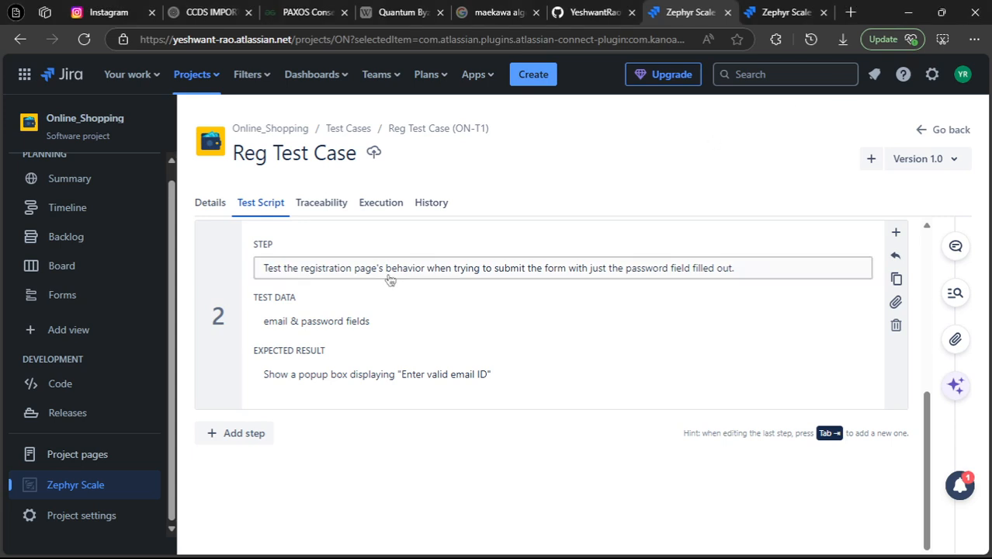
scroll(408, 377, up, 3)
scroll(409, 380, up, 2)
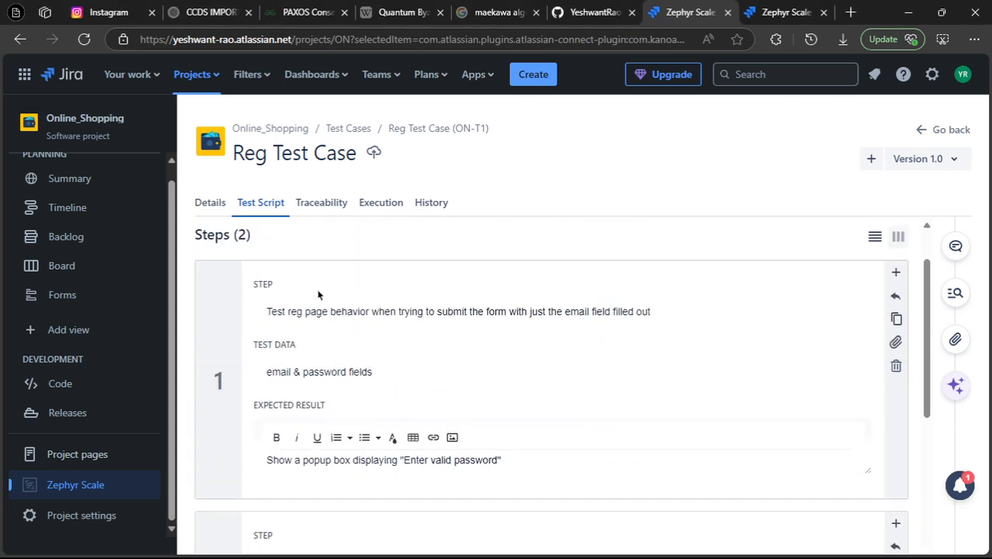
scroll(284, 241, down, 4)
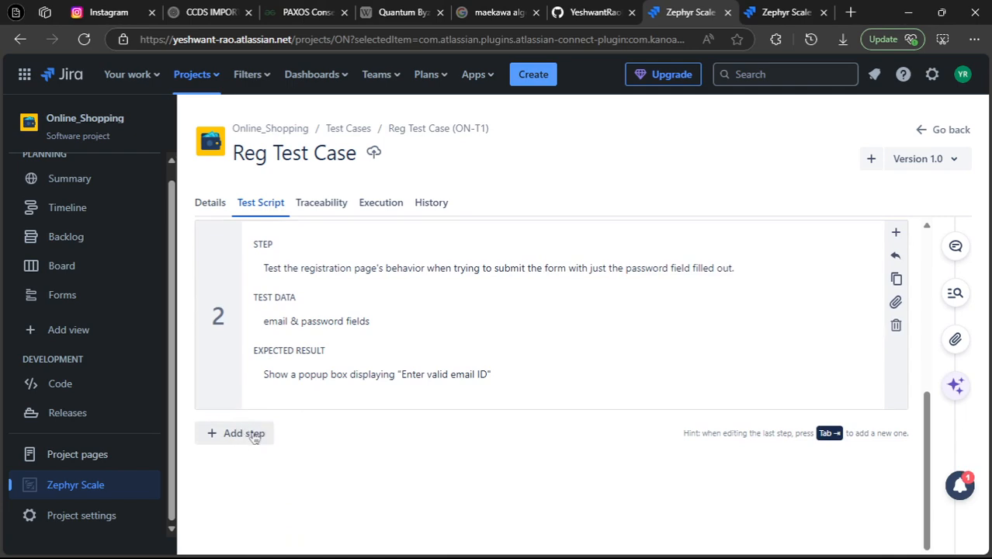
click(253, 434)
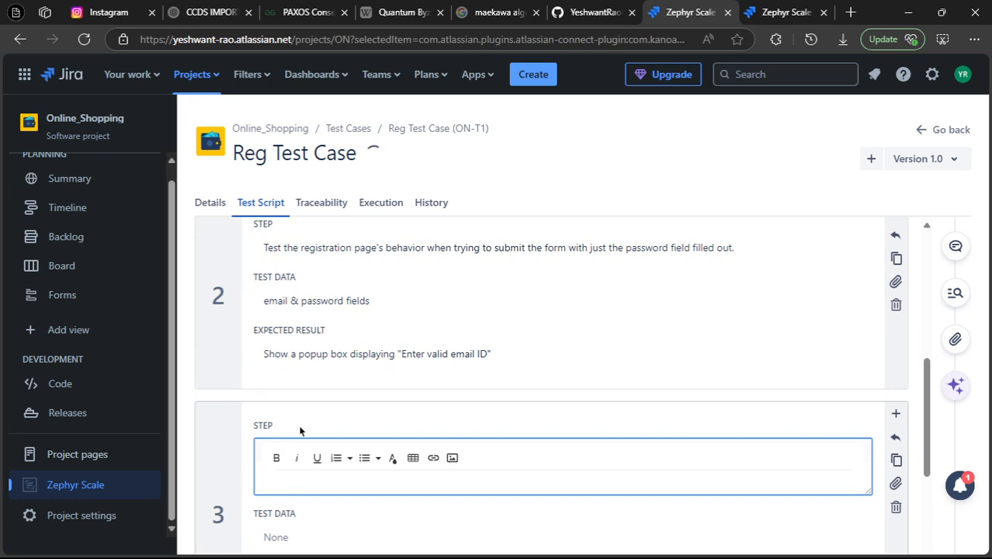
click(339, 397)
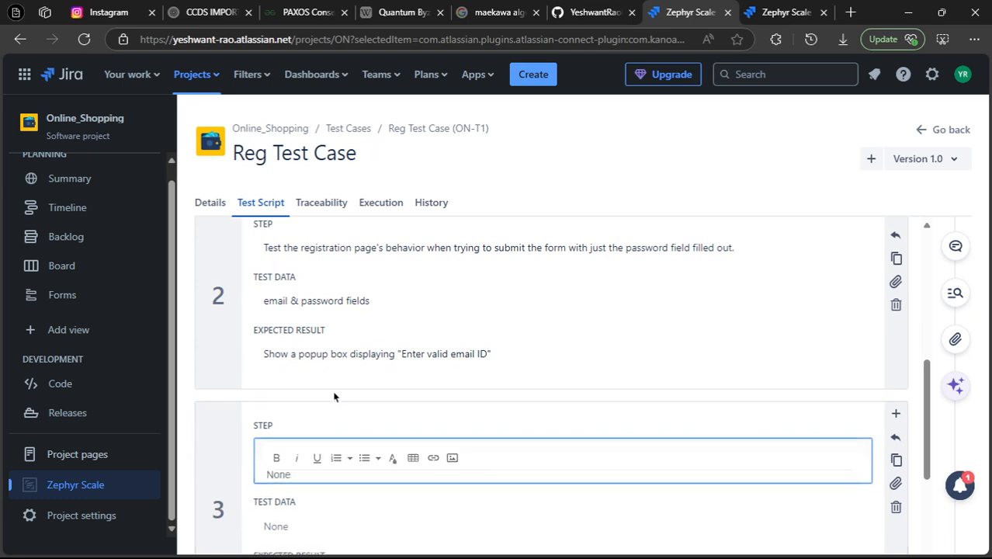
click(896, 506)
click(630, 378)
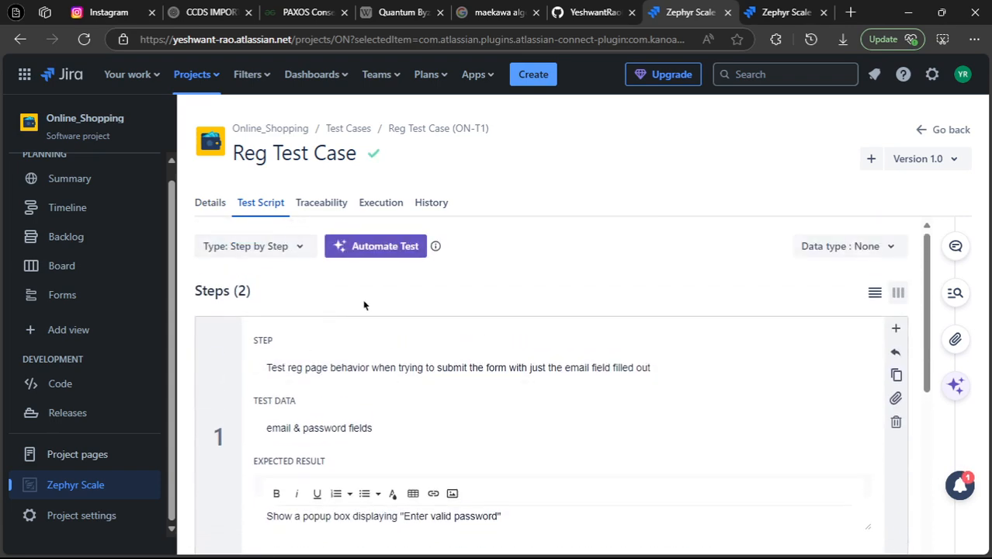
Step: Review the two test script steps and return to the project's Test Cases list
scroll(363, 301, down, 3)
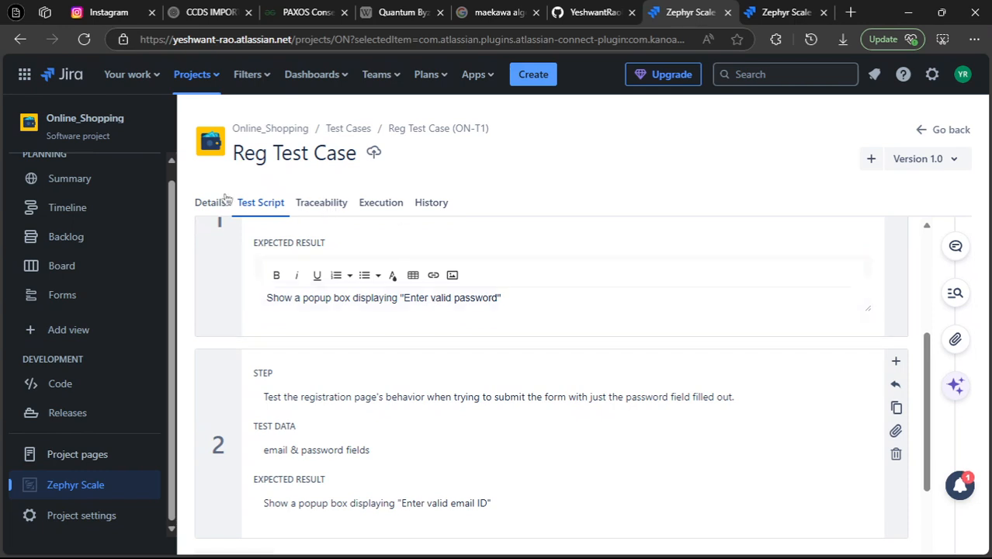
click(364, 131)
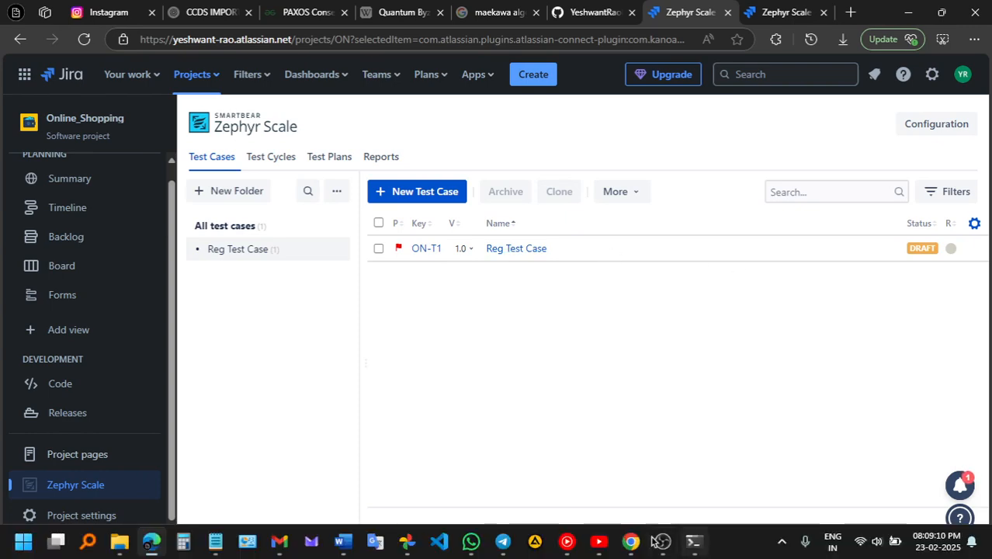
click(661, 541)
click(979, 395)
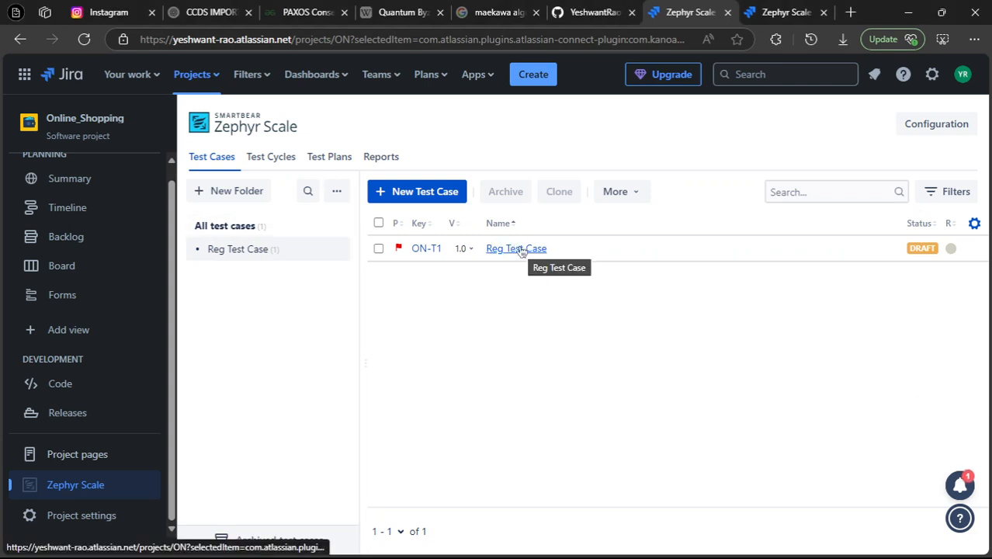
Step: Start a new test cycle in the Online_Shopping project and name it "Reg test cycle"
click(268, 159)
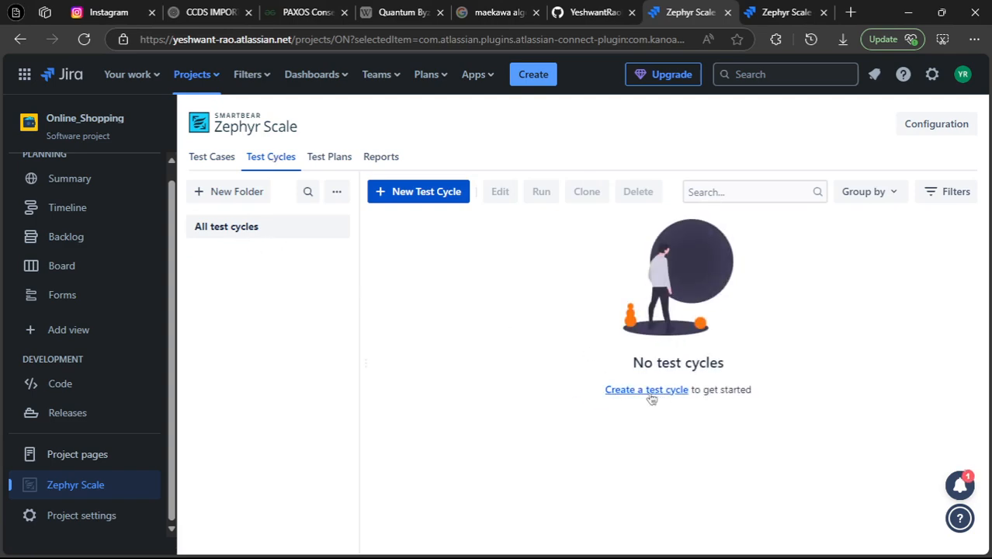
click(650, 391)
click(639, 390)
click(390, 218)
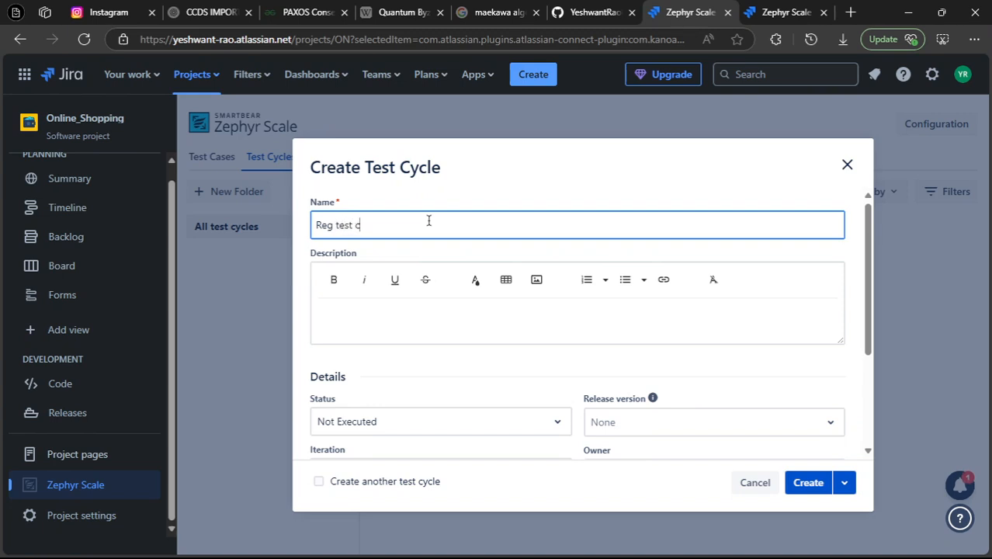
text(Reg test cycle)
Step: Set the test cycle's release version to v1.0 and its planned end date to 27/Feb/25
scroll(466, 295, down, 3)
click(682, 276)
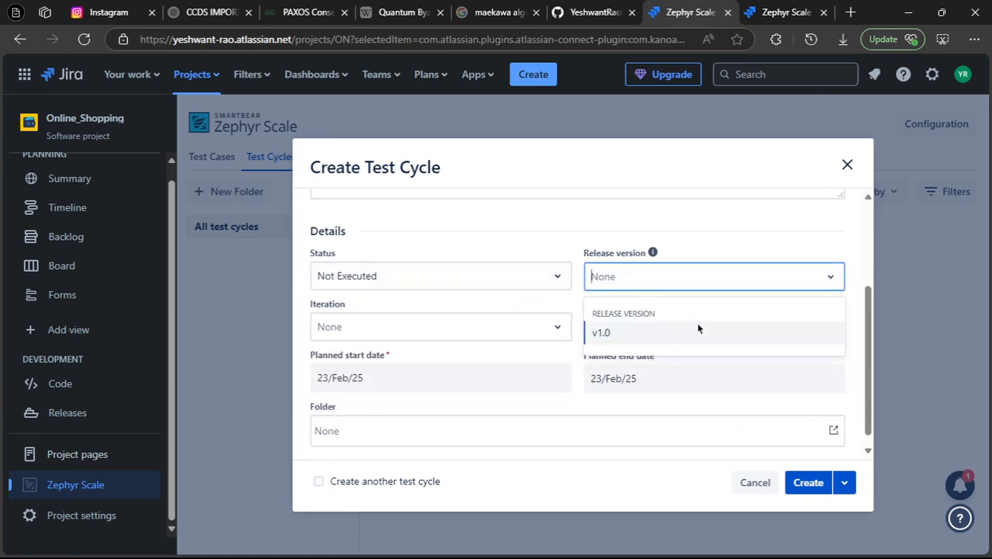
click(696, 326)
scroll(543, 341, down, 1)
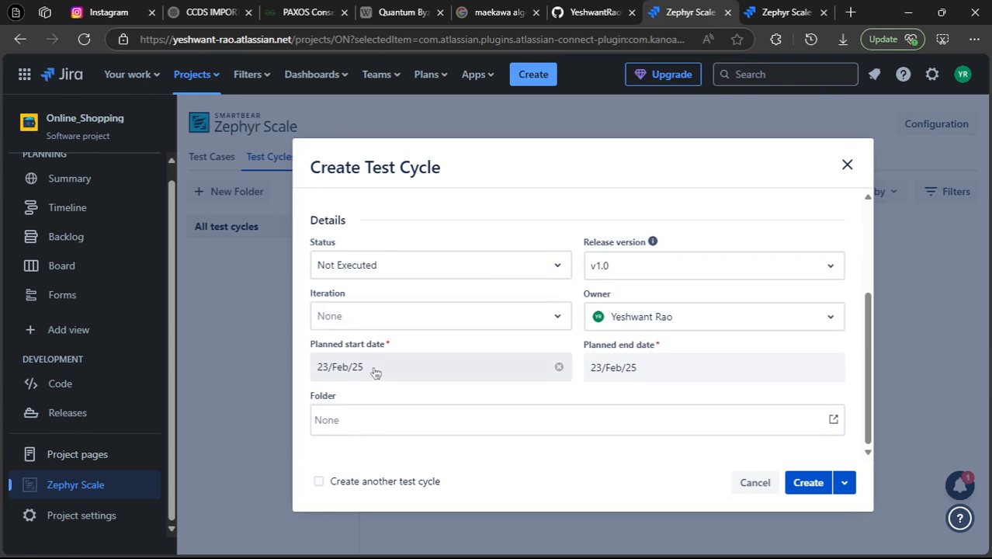
click(654, 367)
click(734, 301)
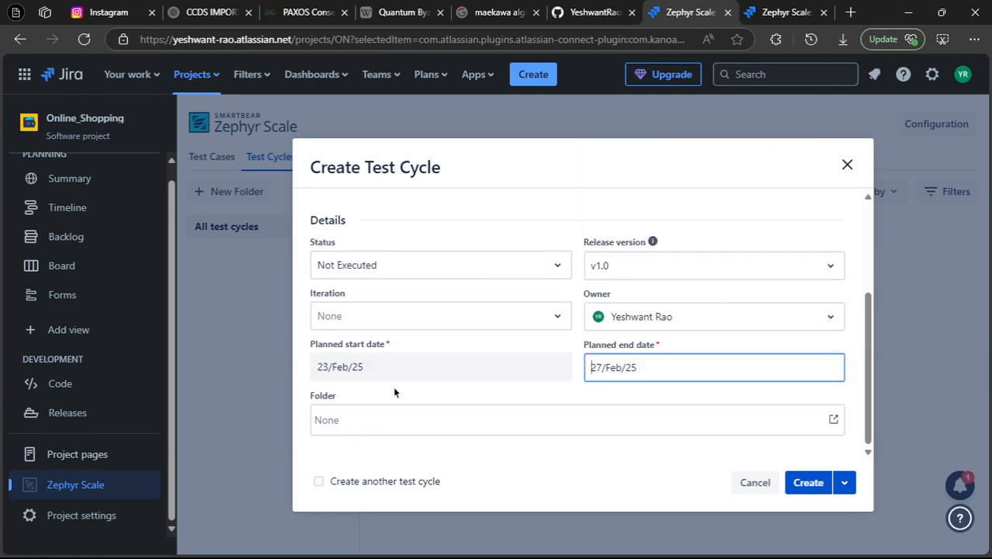
Step: Set the test cycle's status to In Progress and create the cycle
scroll(357, 330, up, 5)
scroll(543, 388, down, 5)
click(466, 264)
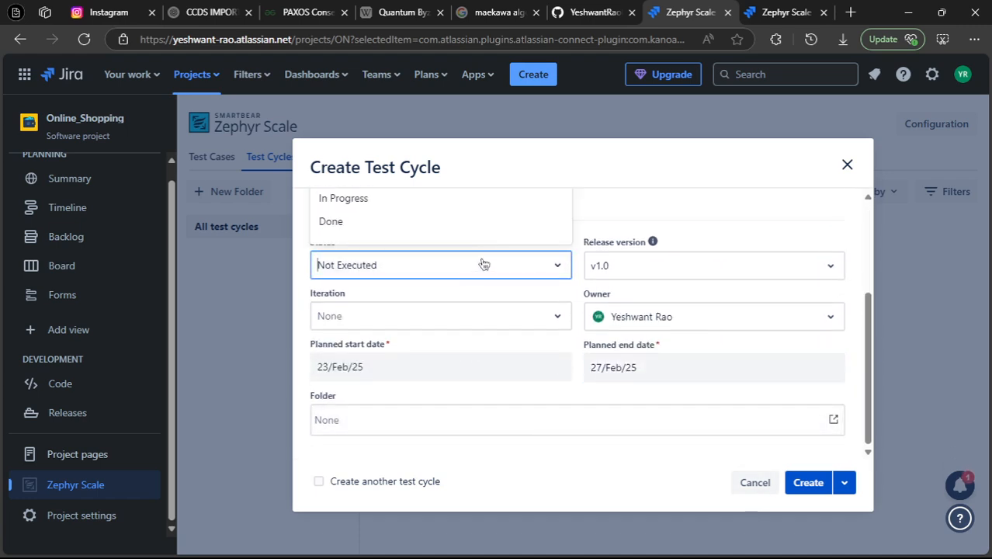
click(393, 201)
click(808, 481)
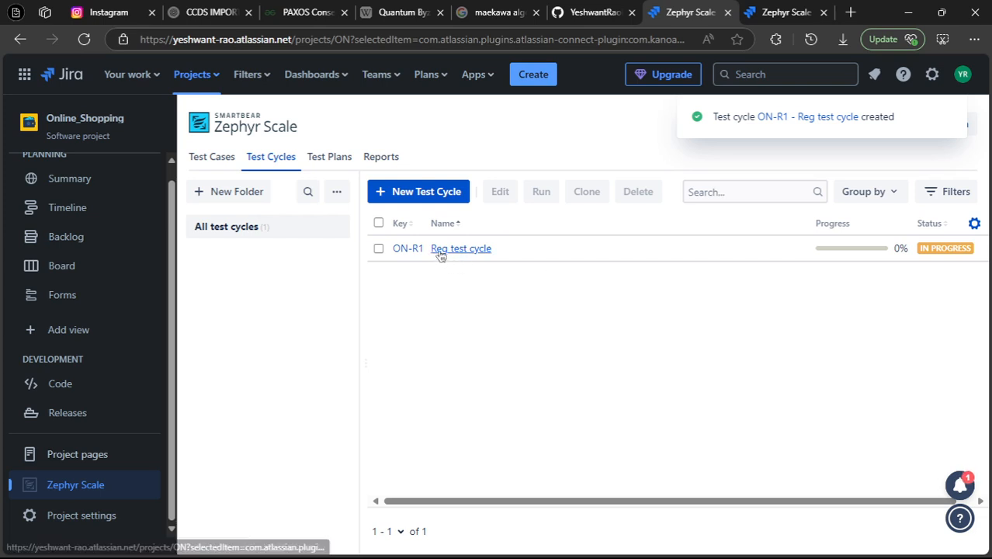
Step: Open the details page of Reg test cycle (ON-R1) and show its test cases
click(377, 249)
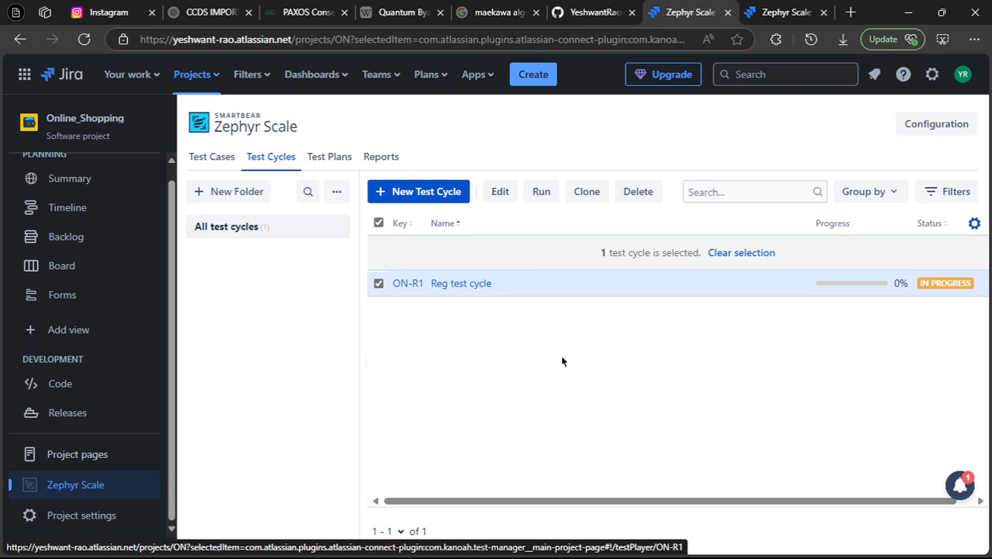
click(569, 294)
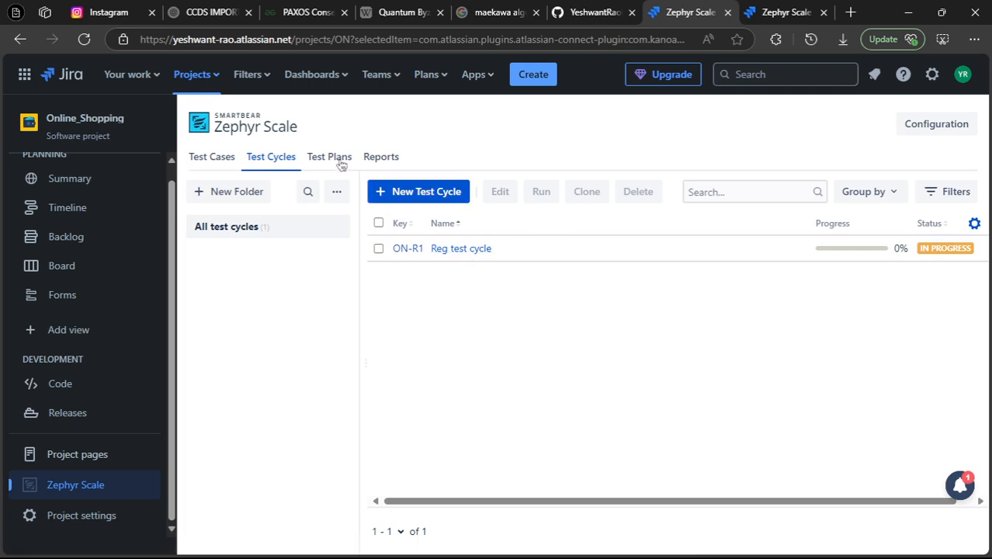
click(457, 250)
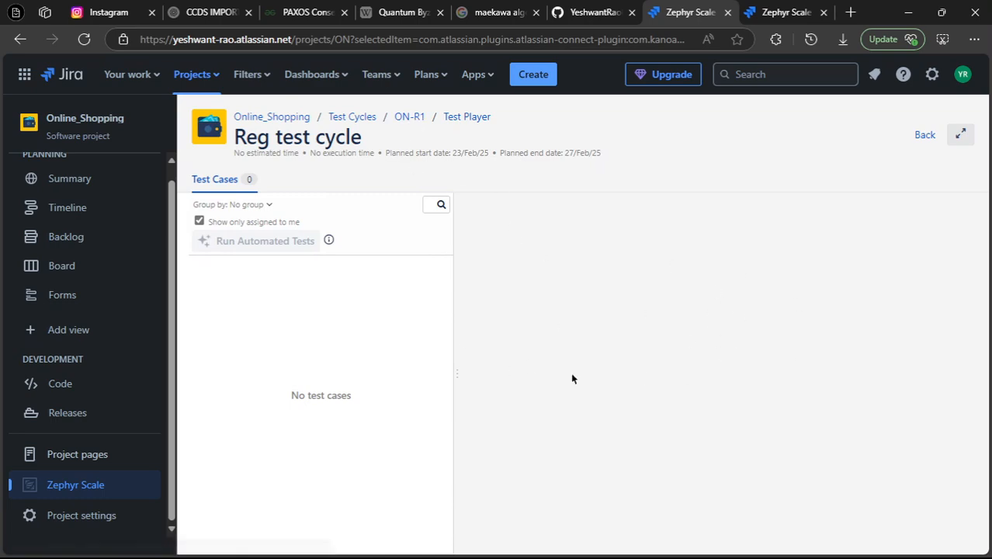
click(411, 117)
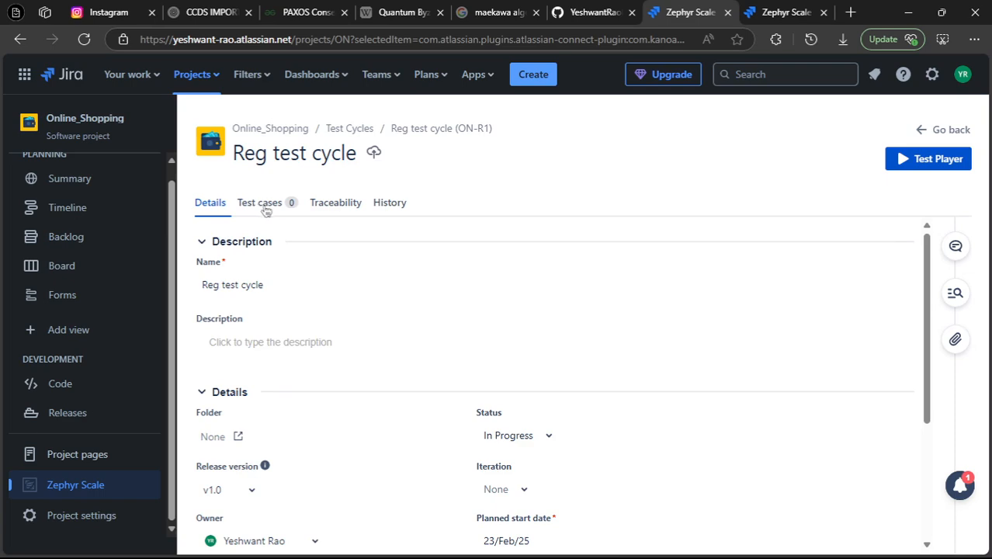
click(278, 205)
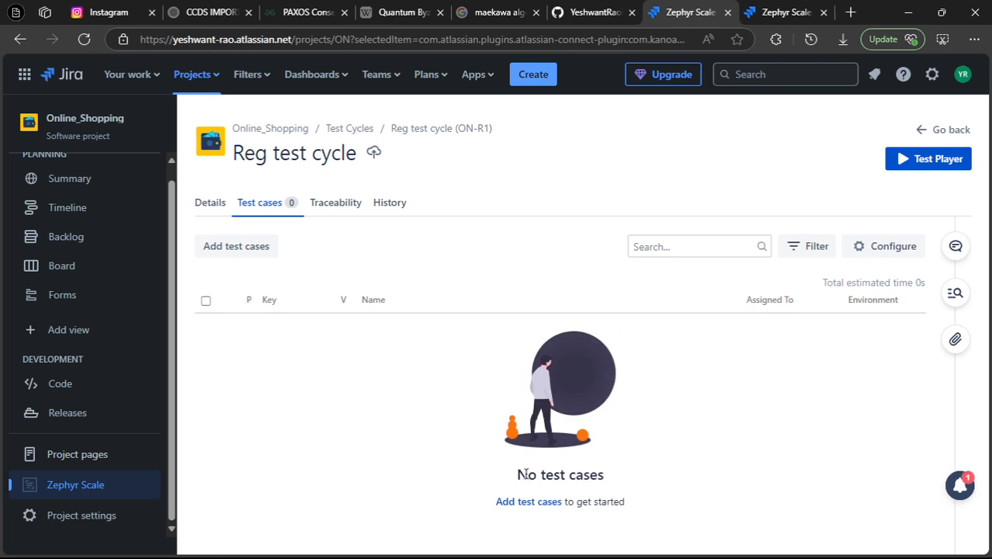
Step: Add the existing Reg Test Case (ON-T1) to the test cycle
click(535, 503)
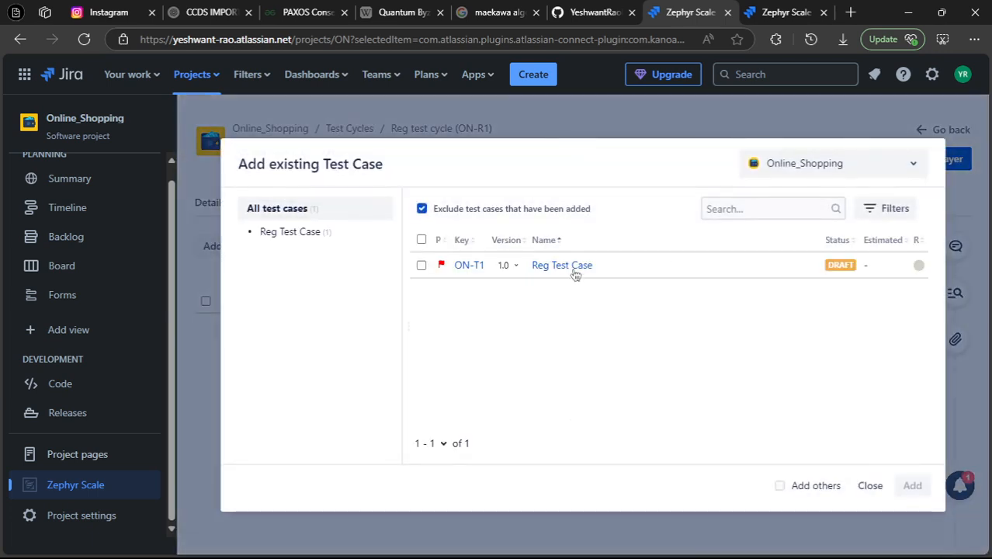
click(420, 264)
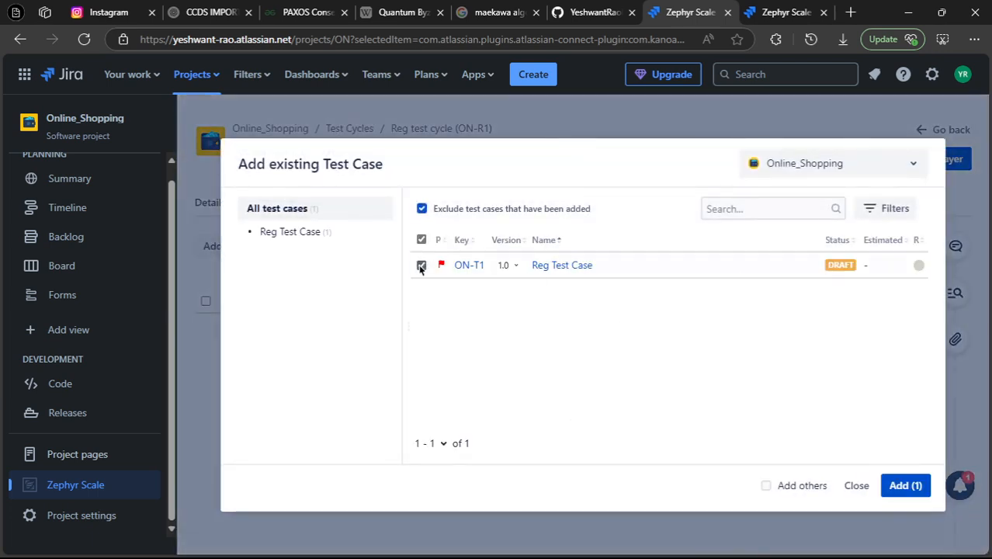
click(904, 486)
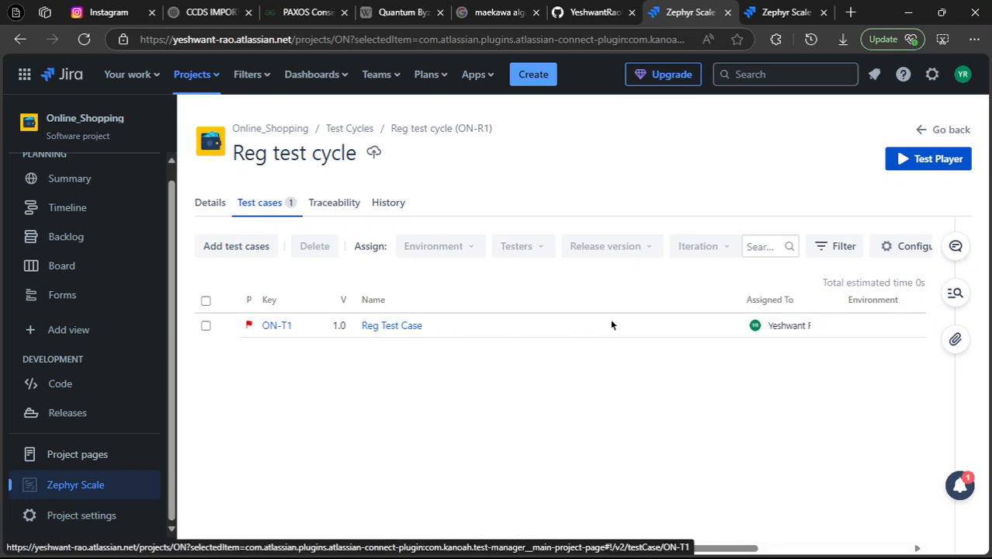
Step: Review both test script steps of the Reg Test Case, checking their test data and expected results, and return to the Test Cases list
click(396, 329)
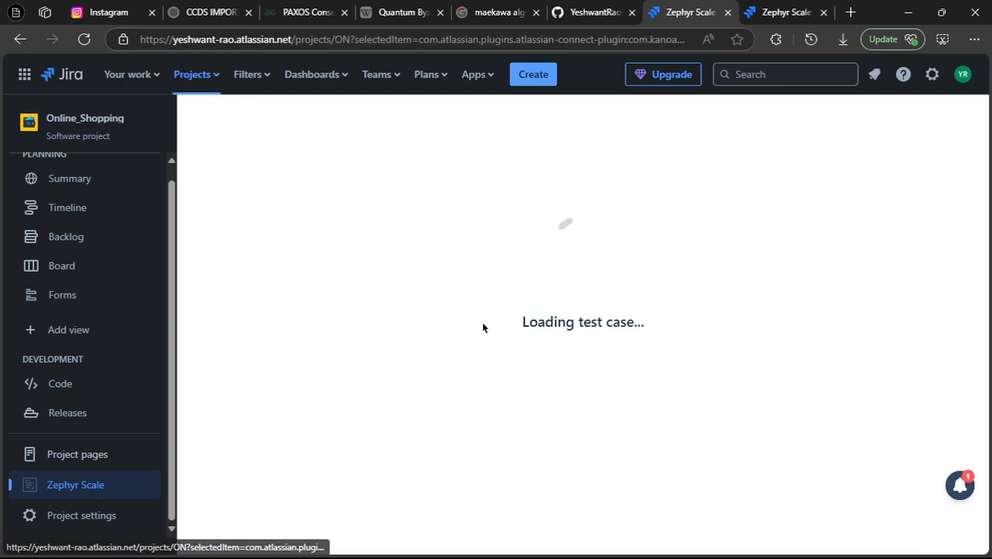
scroll(394, 289, down, 1)
scroll(393, 290, up, 1)
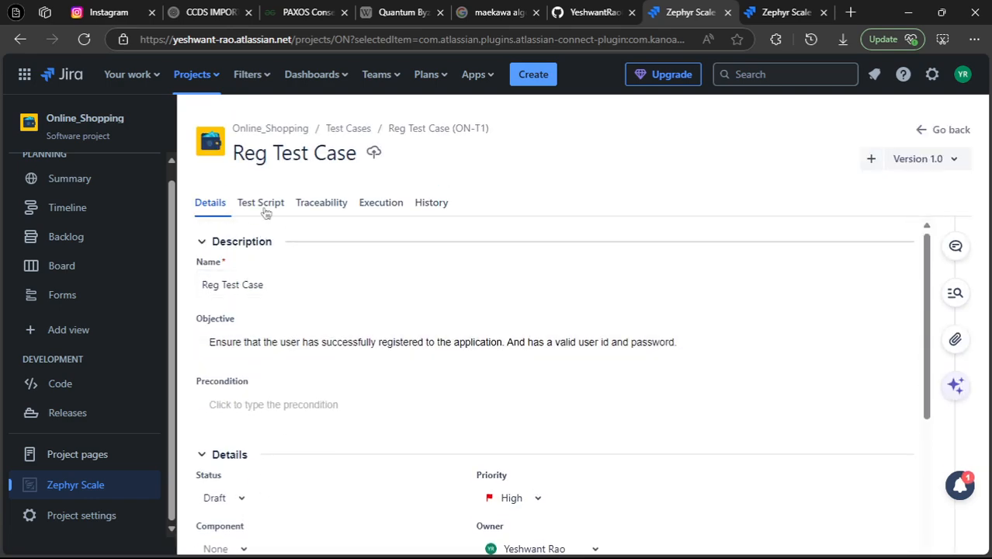
click(264, 208)
scroll(596, 358, down, 3)
scroll(294, 255, up, 1)
scroll(294, 255, up, 1)
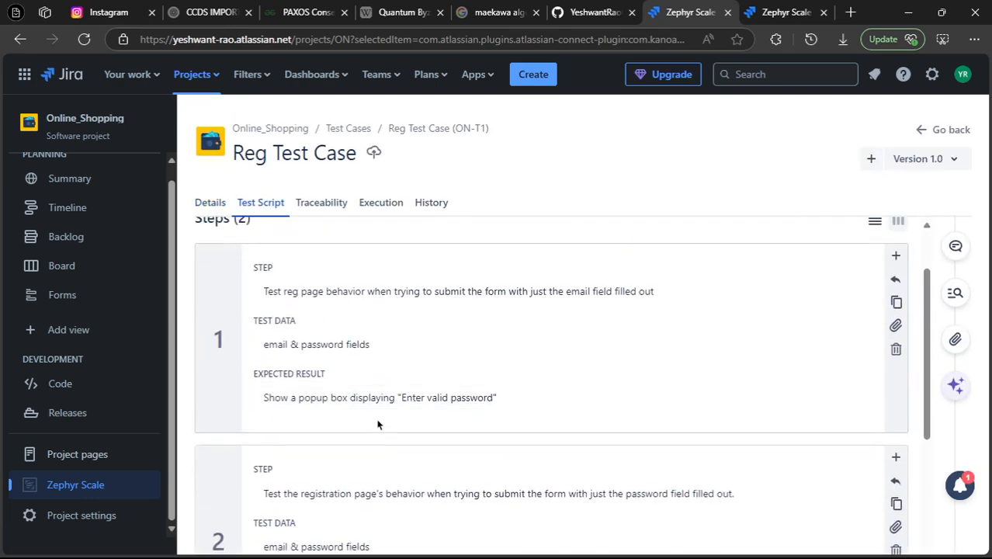
scroll(372, 311, down, 3)
scroll(399, 318, up, 3)
scroll(390, 321, up, 1)
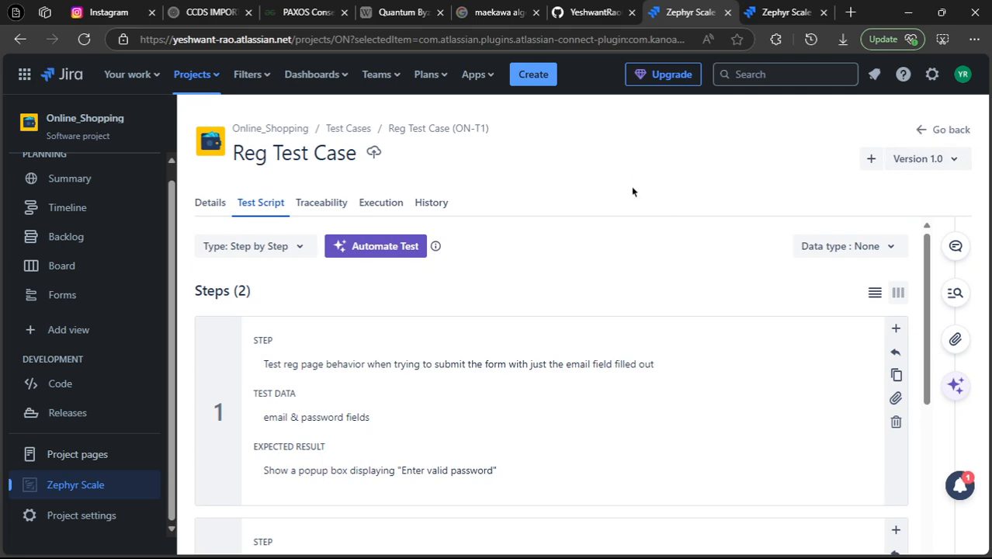
scroll(411, 326, down, 3)
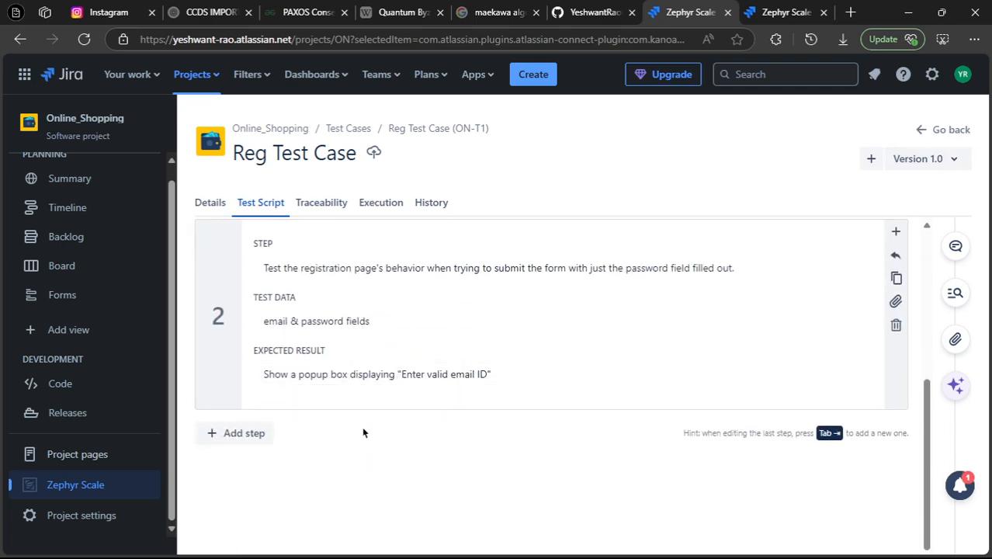
scroll(368, 412, up, 3)
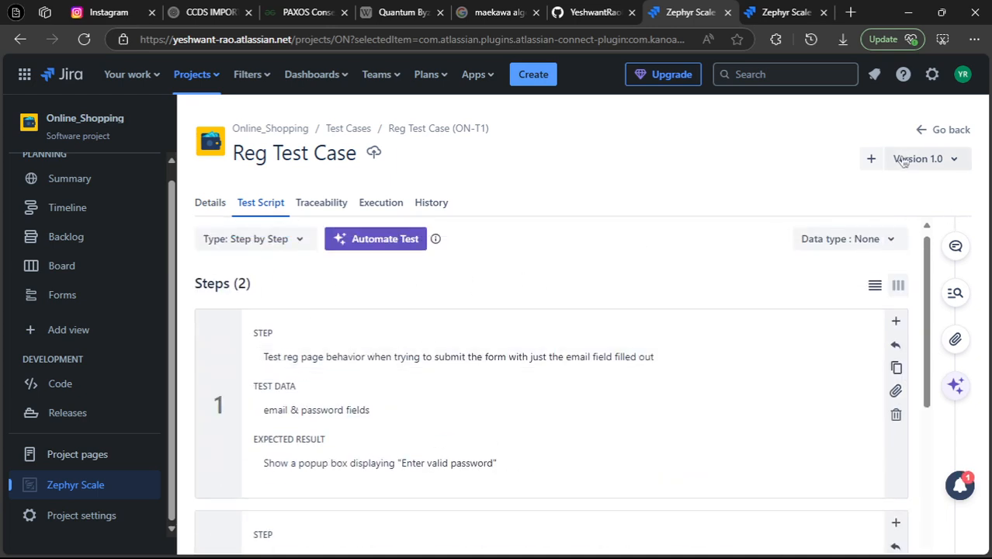
click(923, 137)
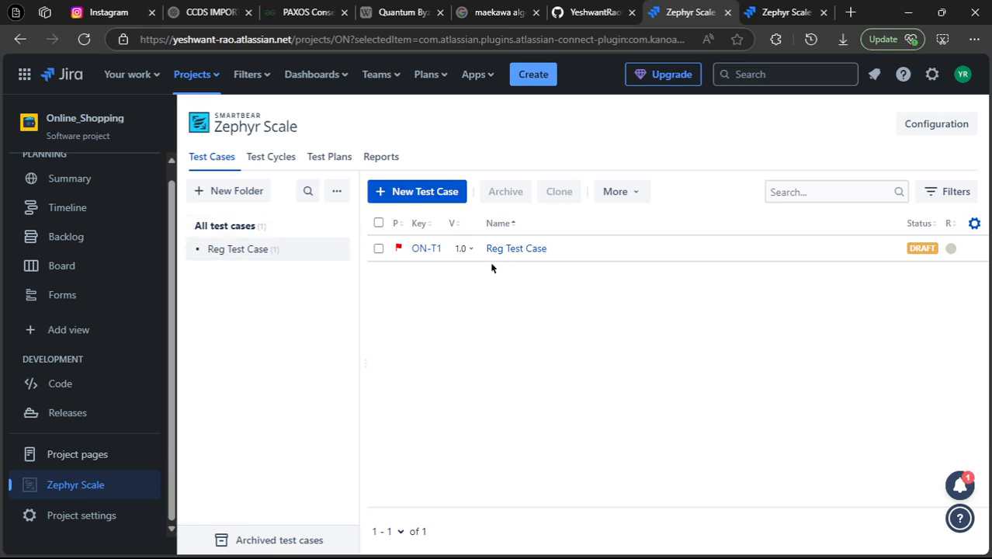
Step: Return to Reg test cycle (ON-R1) and open it in the Test Player
click(276, 157)
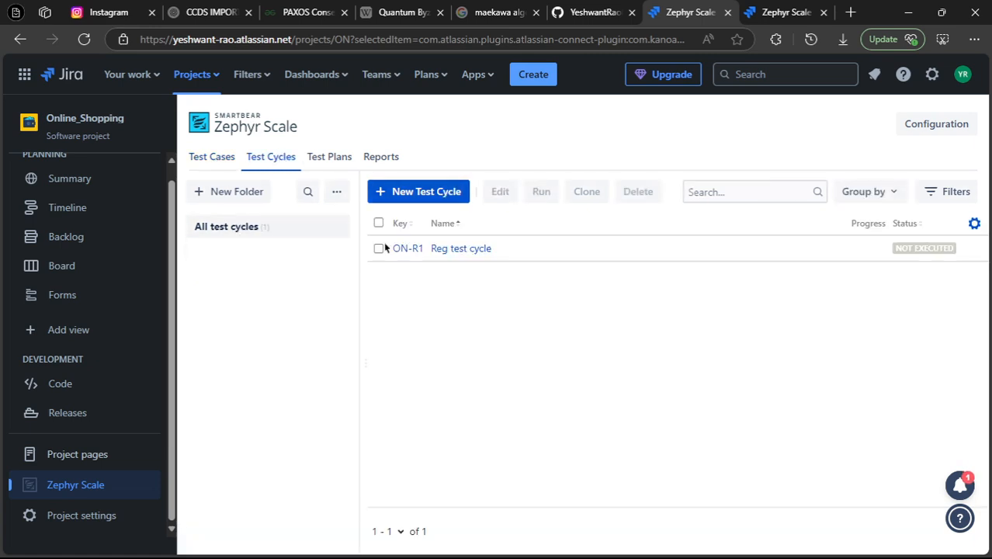
click(468, 256)
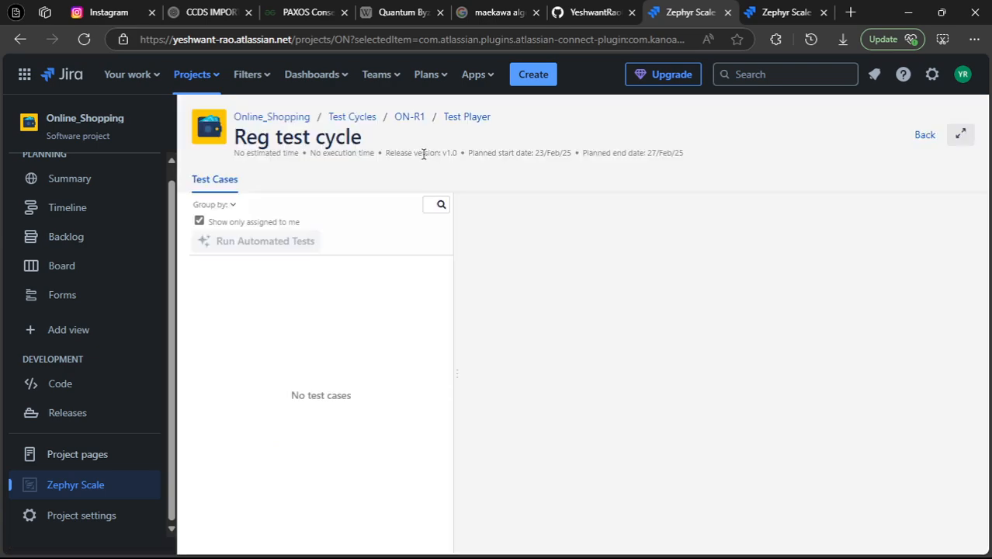
click(411, 117)
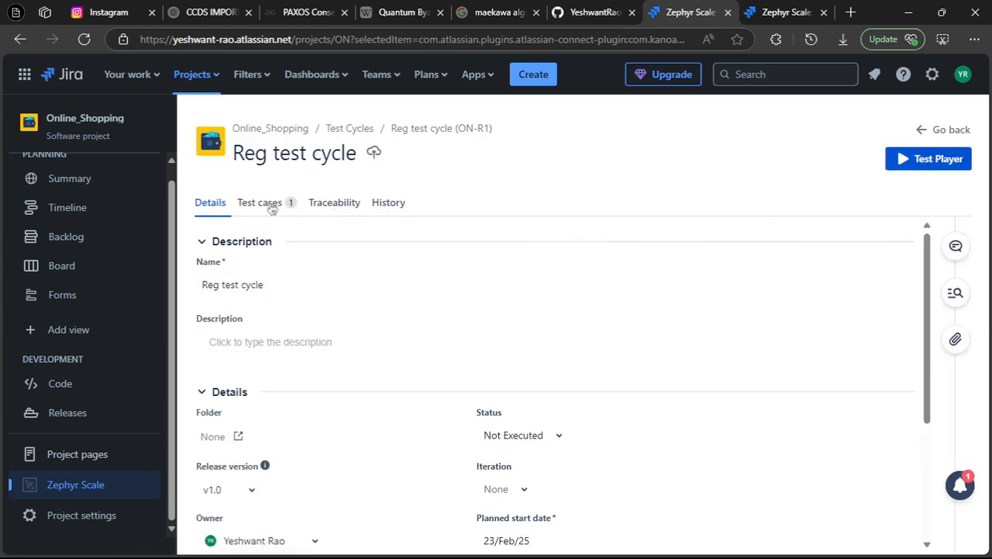
click(941, 160)
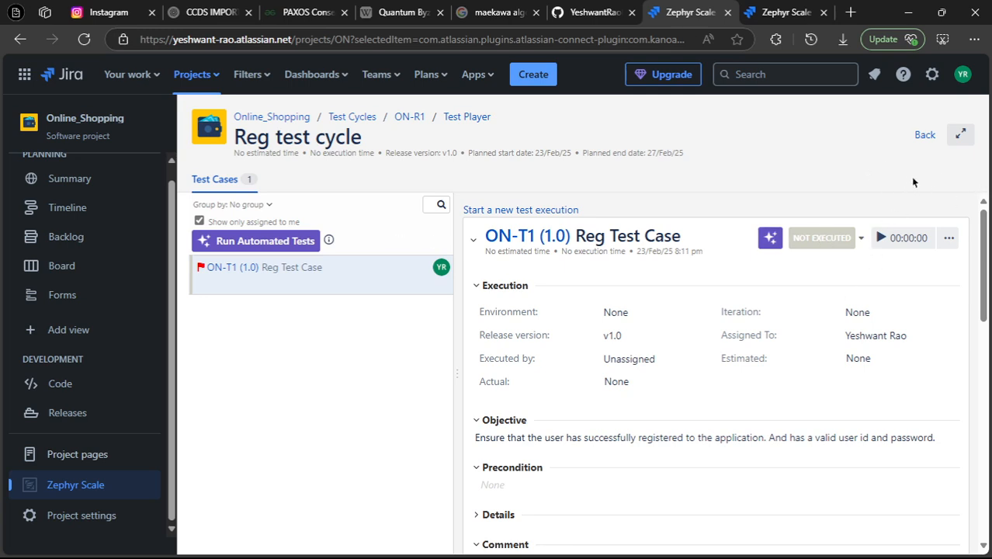
Step: Start the execution timer for the Reg Test Case and set its execution status to Pass
click(882, 239)
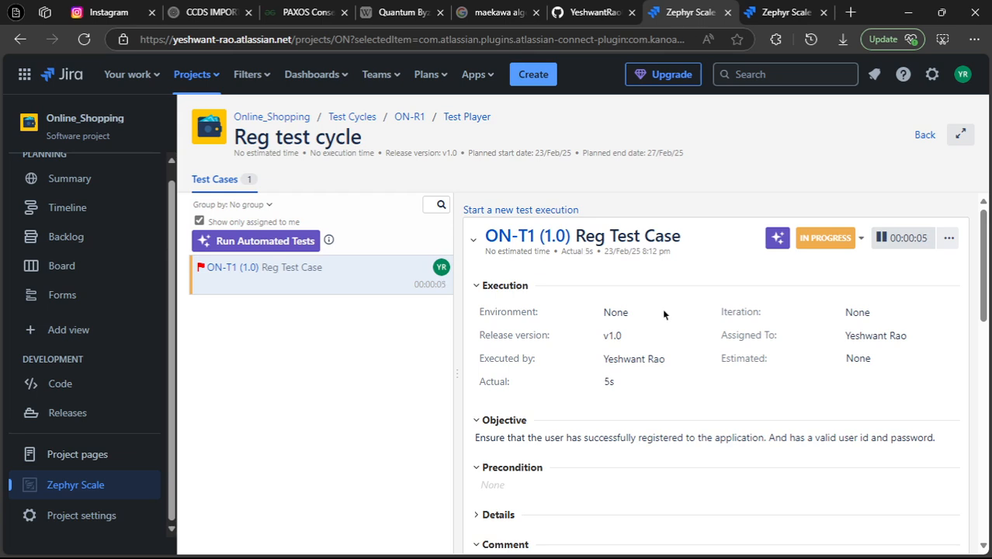
mouse_move(330, 289)
click(859, 241)
click(808, 310)
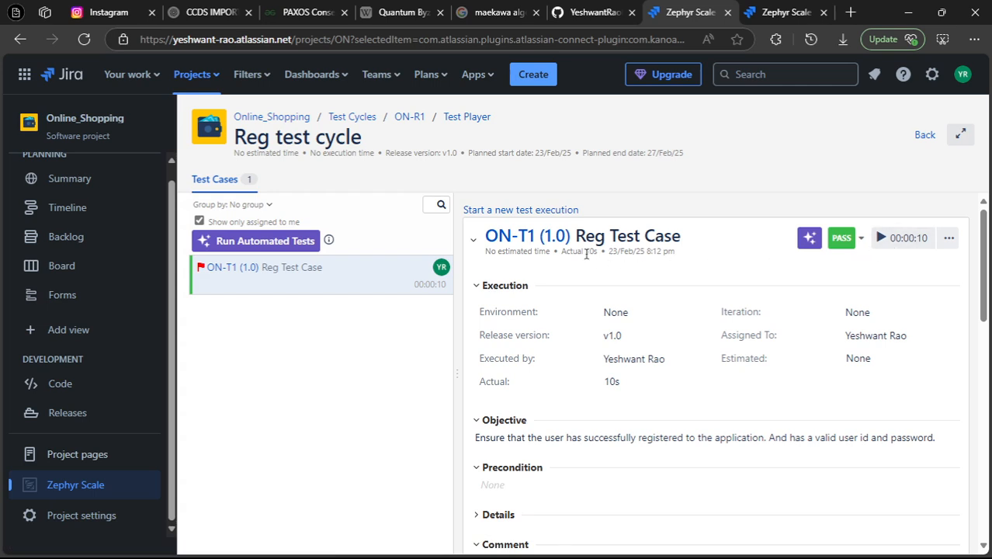
Step: Open the project backlog and view the description and child issues of the Reg story (ON-2)
click(76, 239)
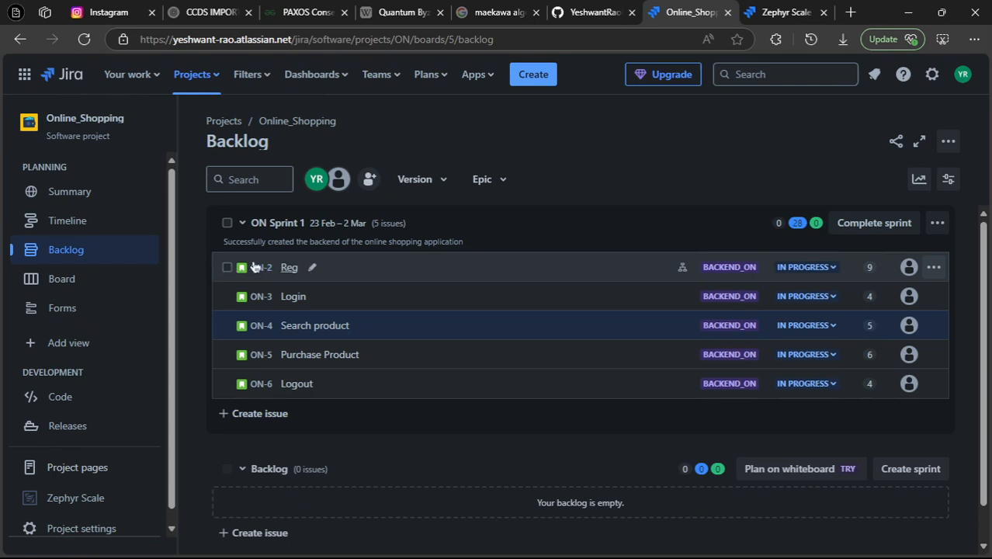
click(227, 267)
click(436, 265)
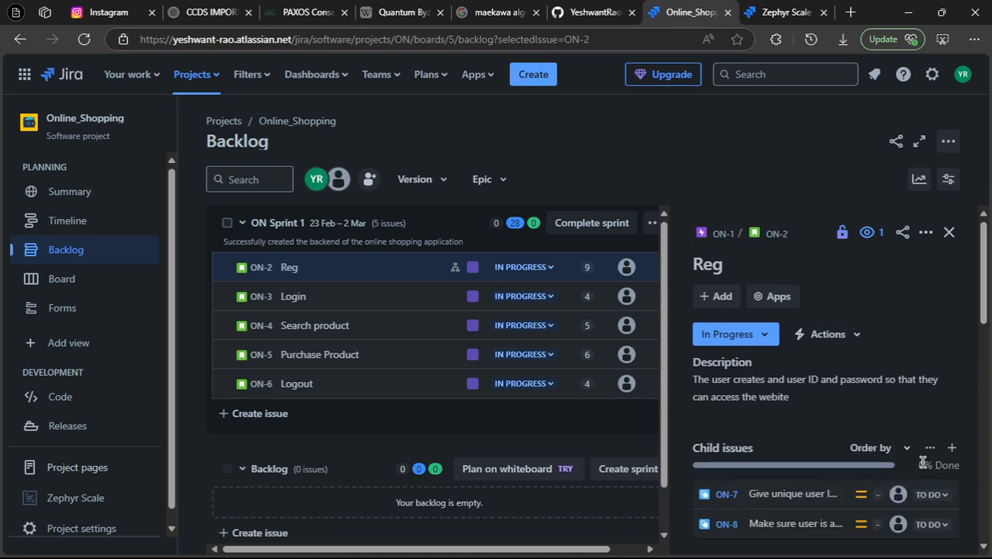
scroll(892, 388, down, 1)
scroll(877, 342, up, 1)
Step: Start creating a new issue in the Online_Shopping project with the issue type Bug
click(535, 76)
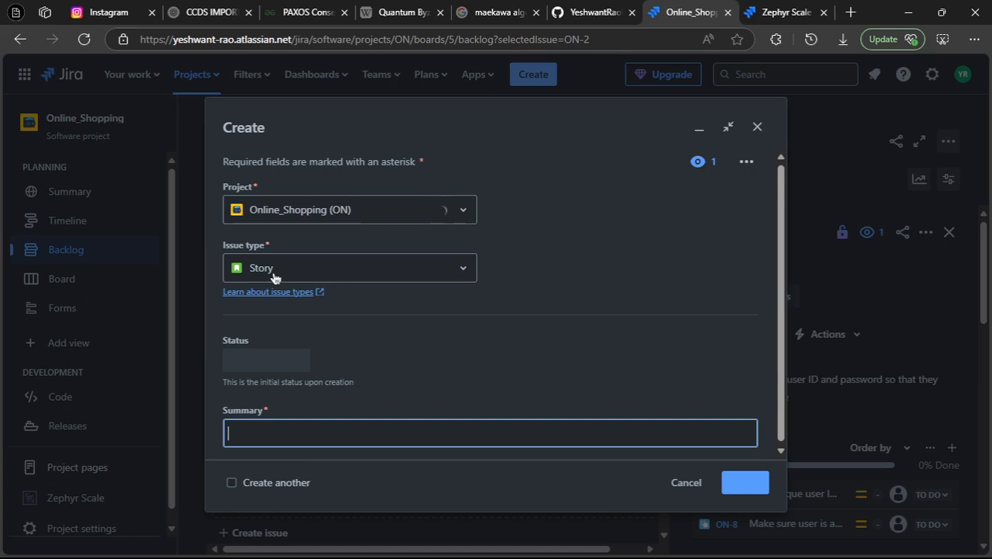
click(269, 275)
click(295, 280)
click(296, 276)
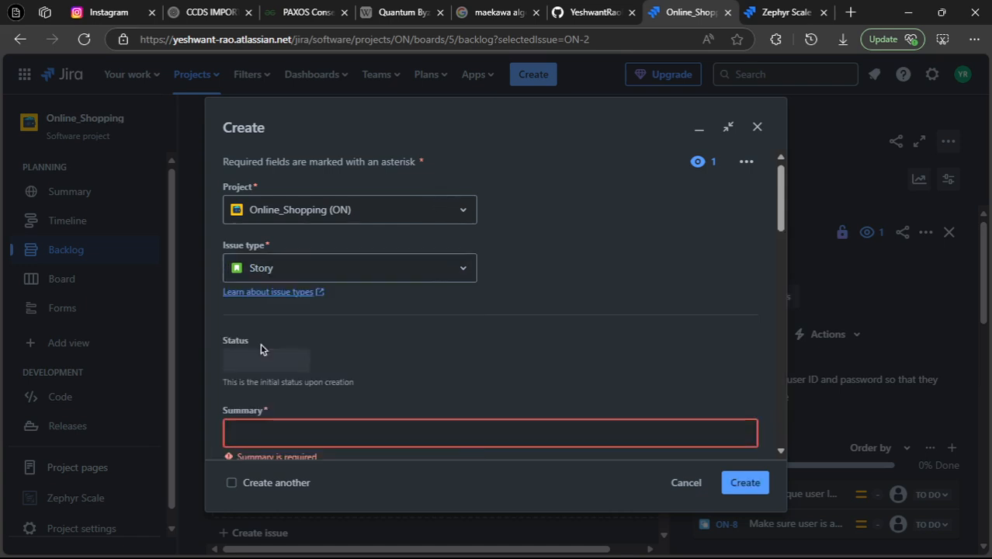
click(279, 271)
click(259, 342)
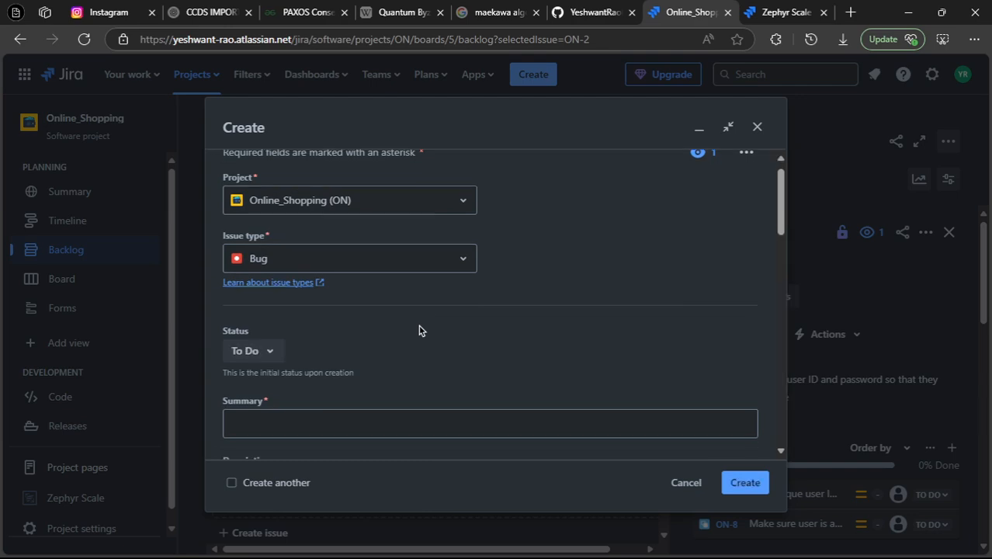
Step: Enter "Error when registering to the application" as the summary of the new bug
scroll(419, 329, down, 2)
click(337, 283)
scroll(337, 282, down, 1)
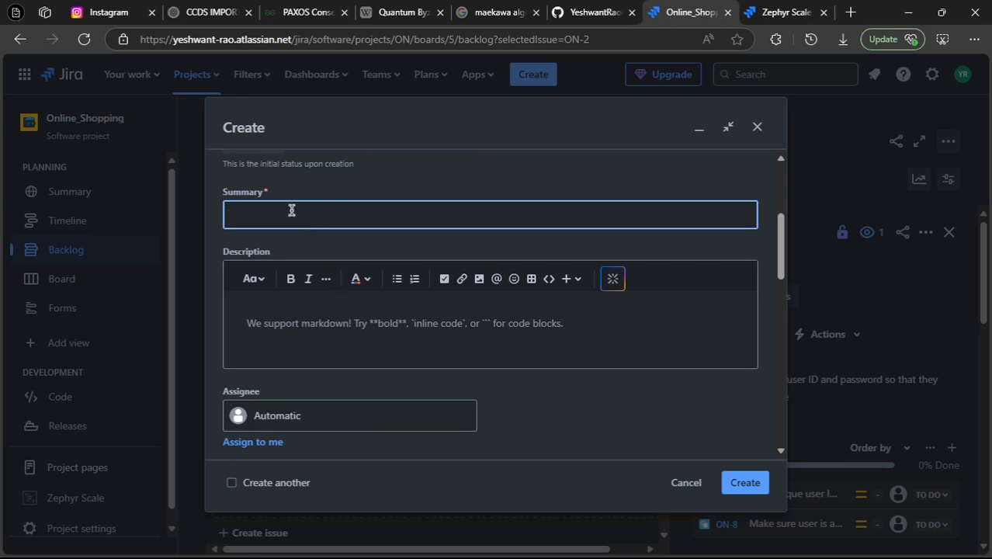
text(Error when)
text(registering to the application)
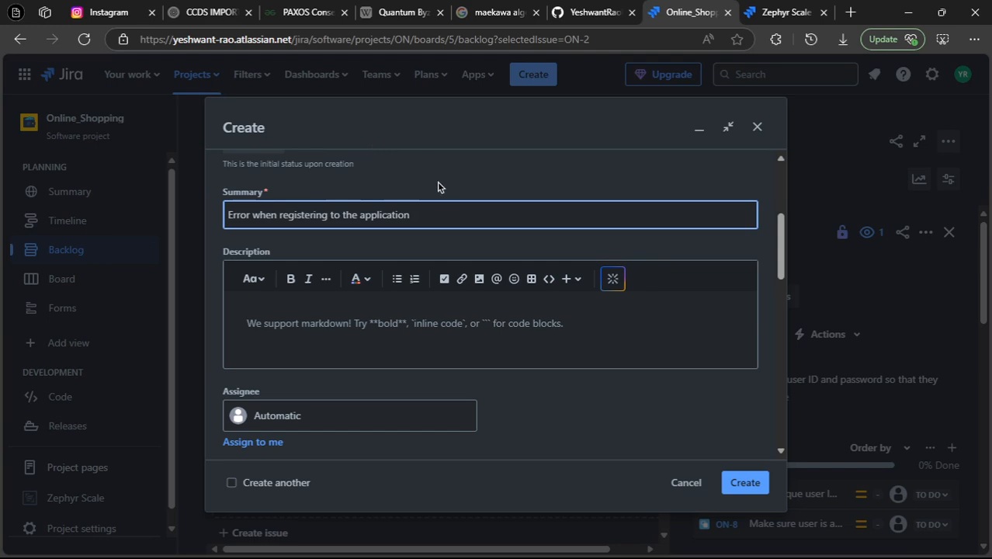
scroll(343, 319, down, 7)
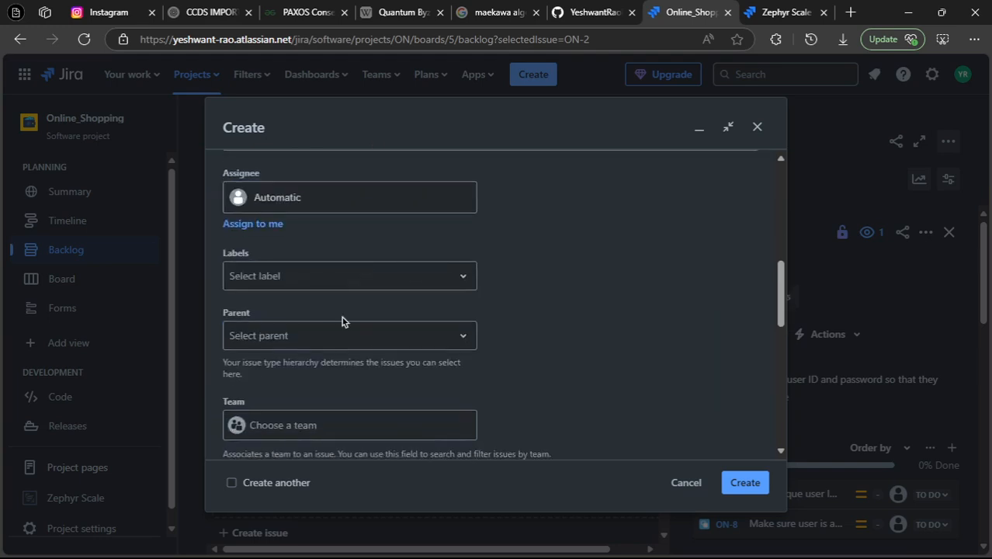
click(286, 228)
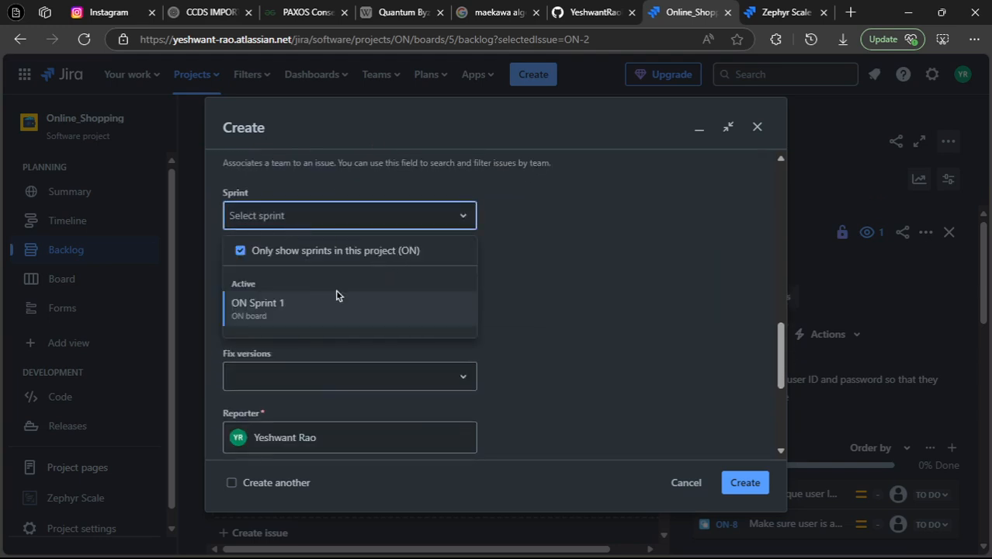
click(389, 298)
scroll(461, 308, up, 1)
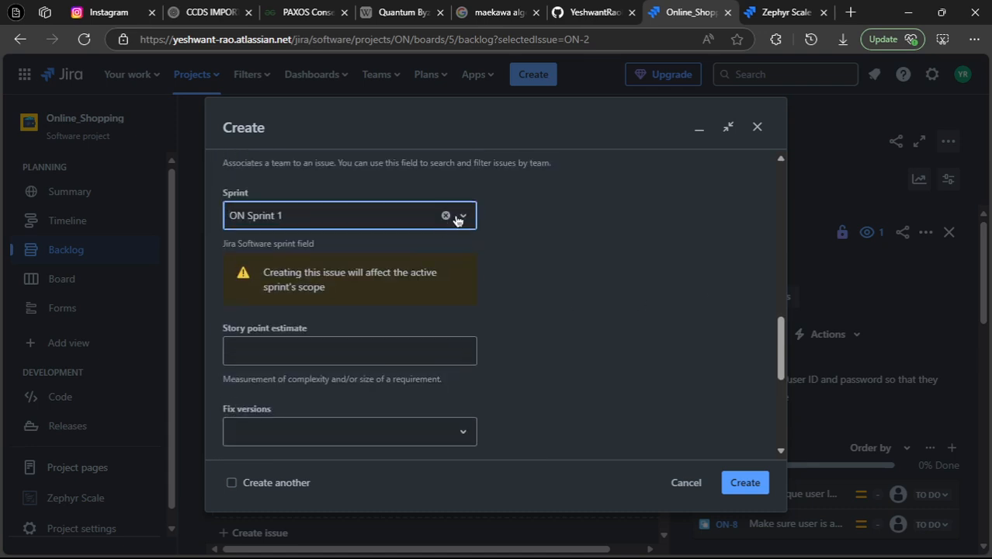
click(445, 216)
Step: Set the bug's fix version to v1.0 and its story point estimate to 5
scroll(305, 241, down, 2)
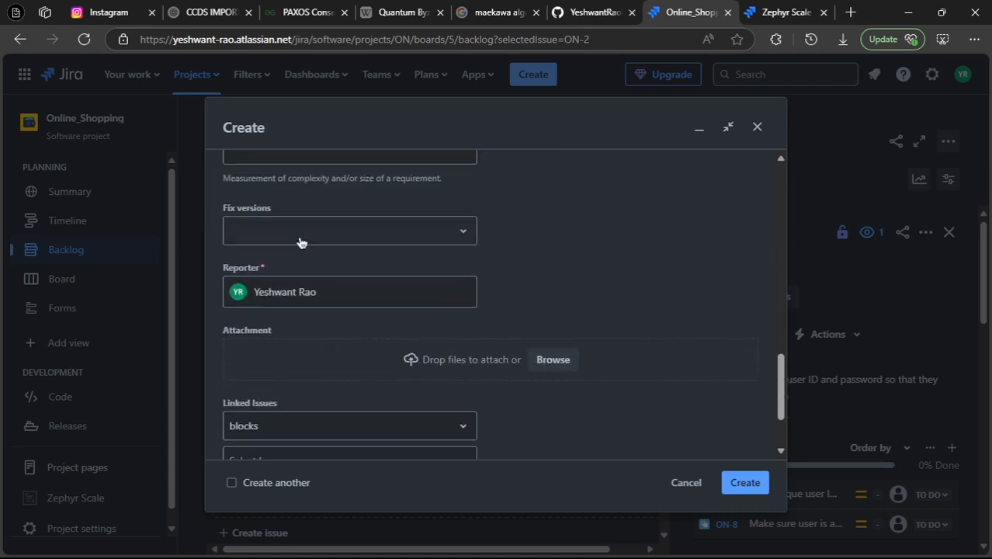
click(299, 237)
click(299, 277)
scroll(302, 270, up, 1)
click(398, 228)
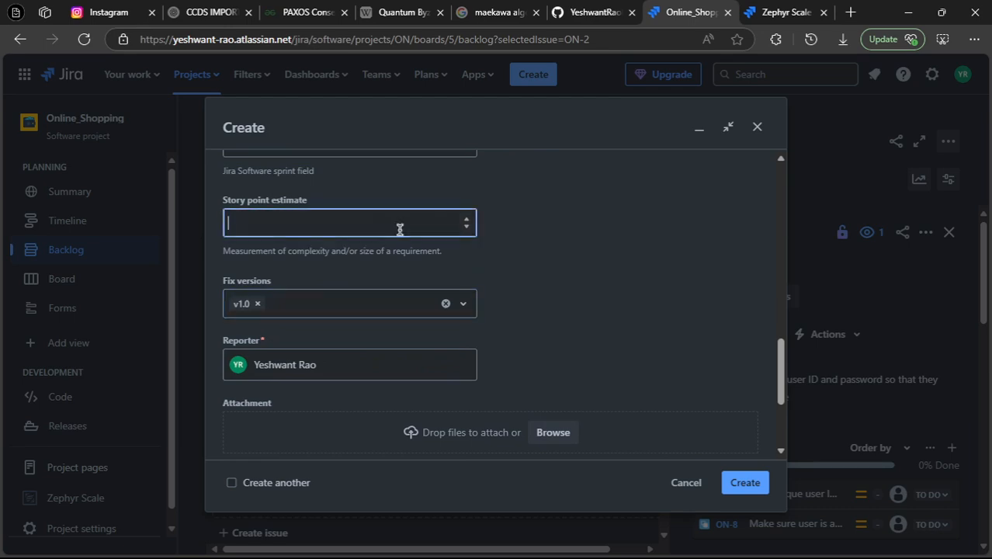
text(4)
Step: Create the bug issue and check its entry in the project backlog
scroll(505, 295, down, 3)
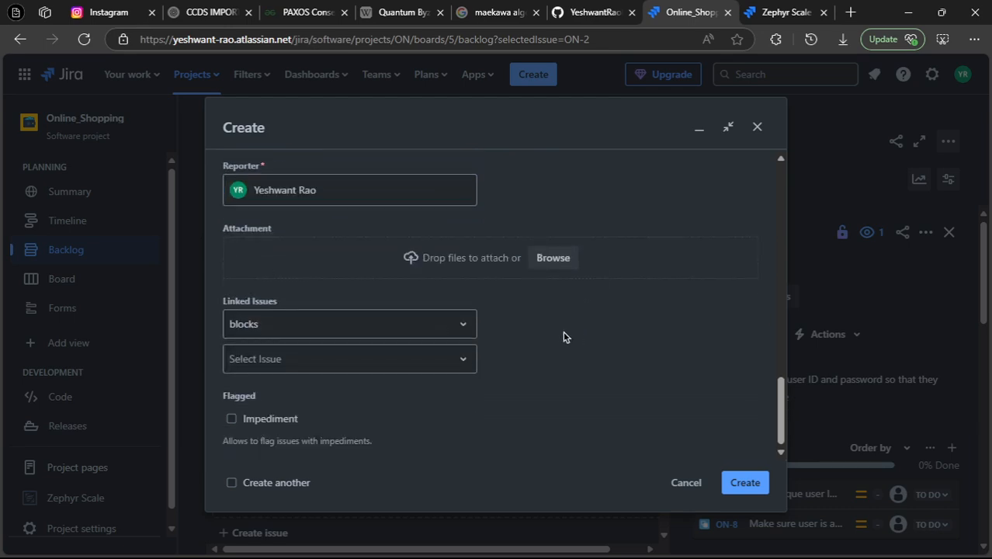
click(741, 482)
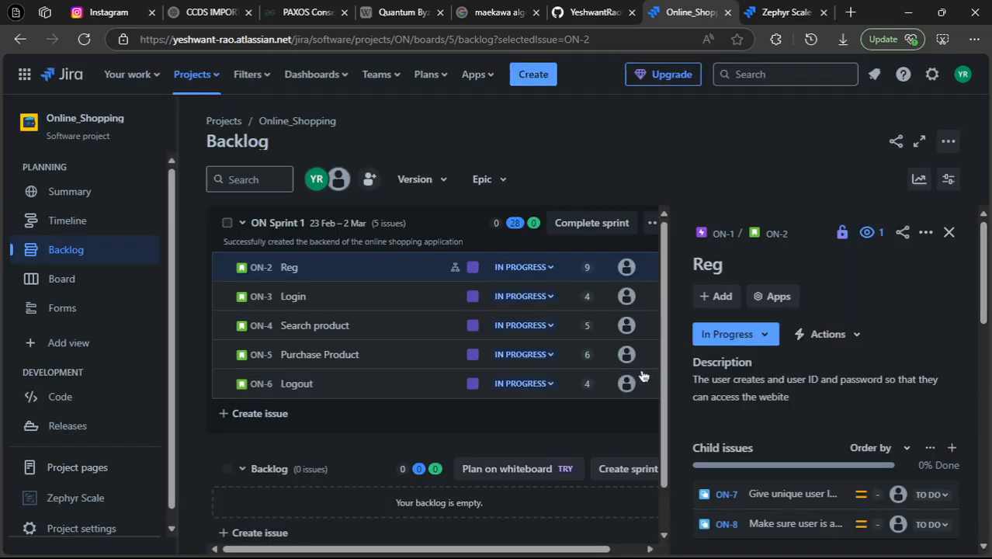
scroll(347, 442, down, 1)
scroll(489, 399, up, 1)
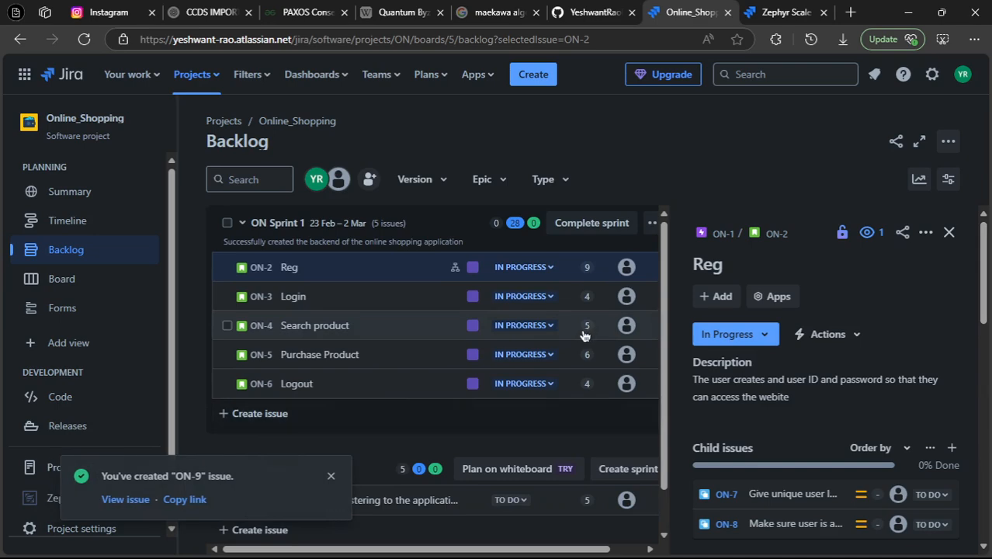
click(333, 475)
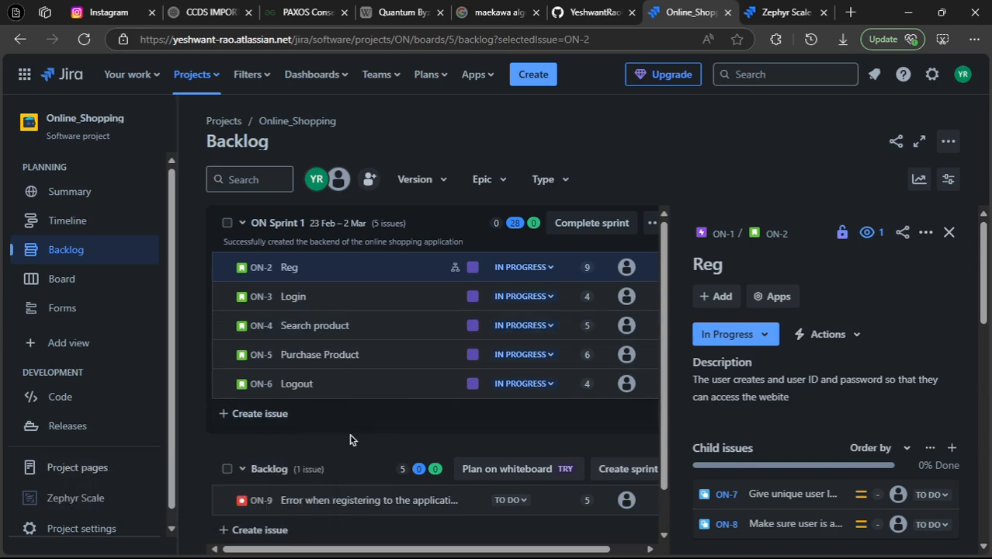
scroll(363, 467, down, 1)
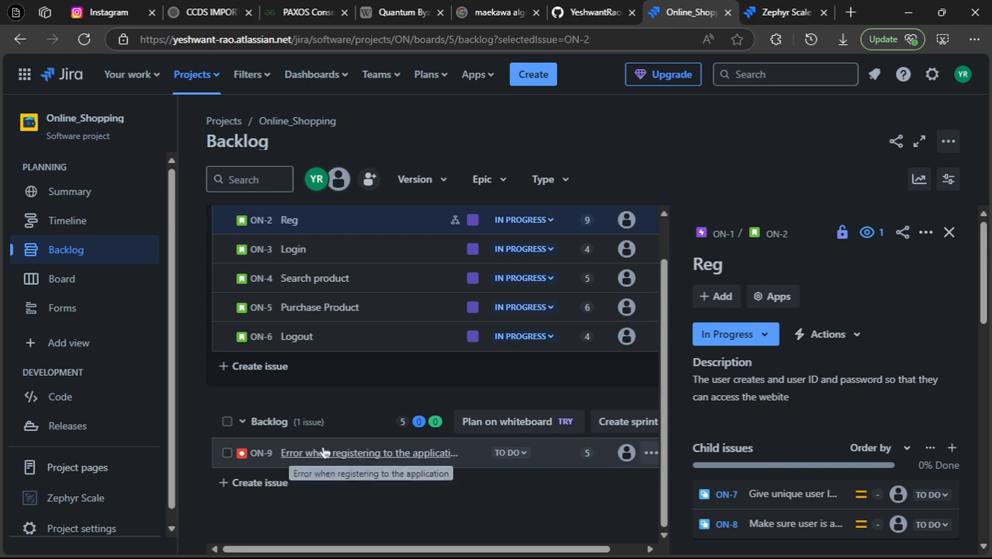
scroll(774, 392, down, 3)
scroll(715, 401, up, 3)
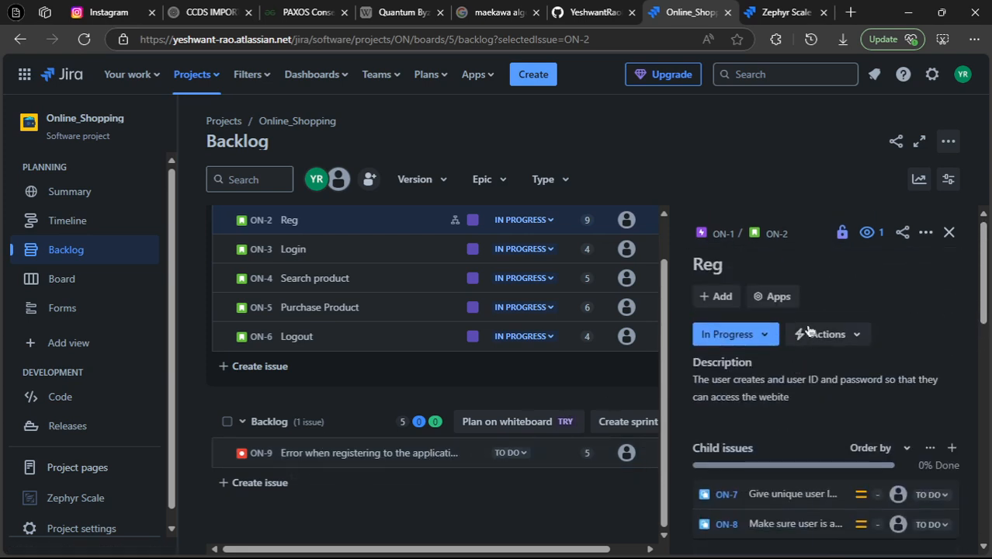
Step: Open the Zephyr Scale section of the Reg story (ON-2) and start adding an existing test case
click(718, 268)
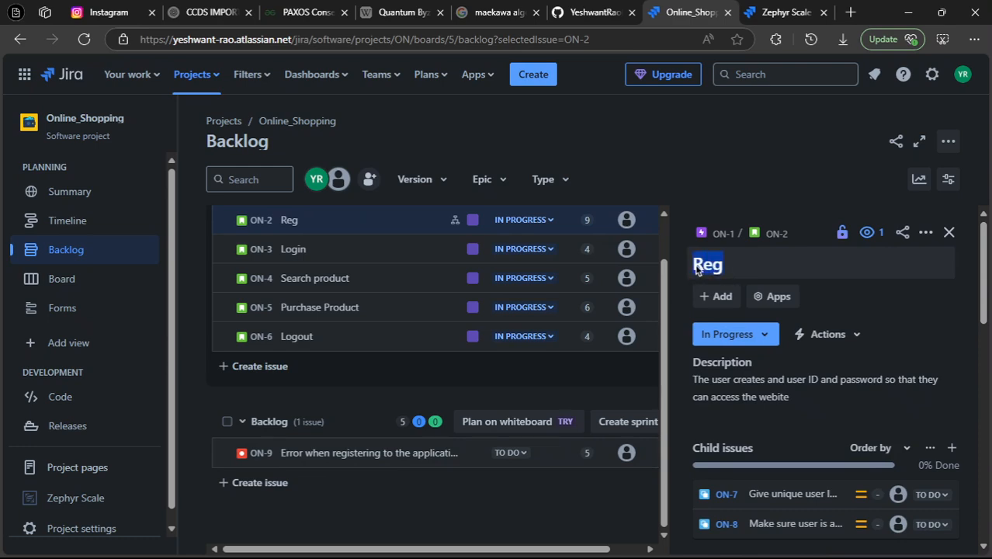
click(772, 300)
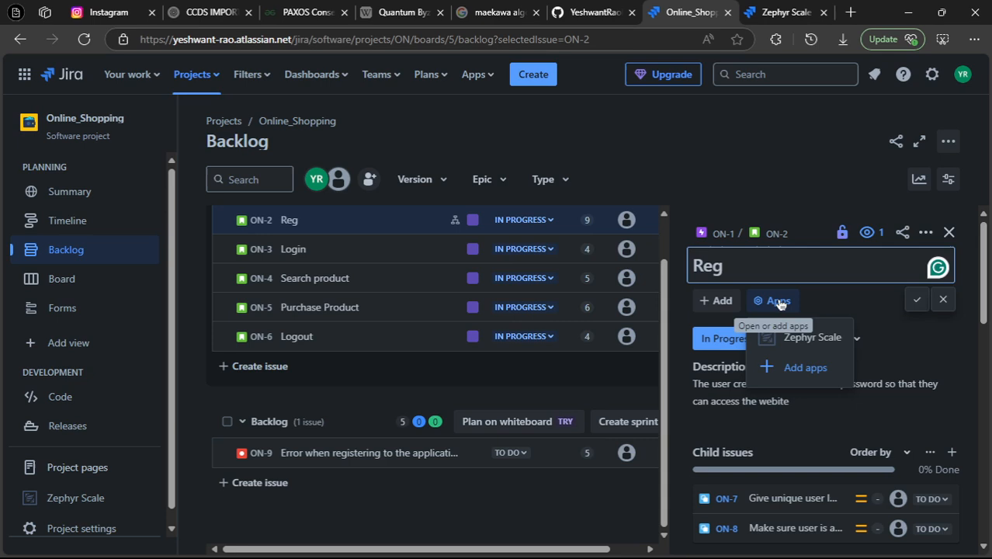
click(802, 340)
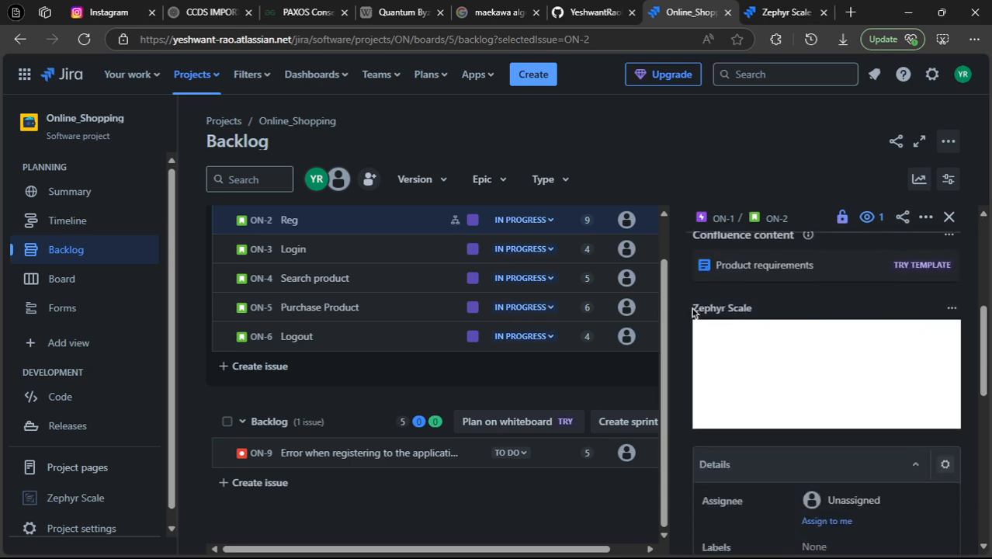
drag(696, 307, 755, 313)
click(708, 308)
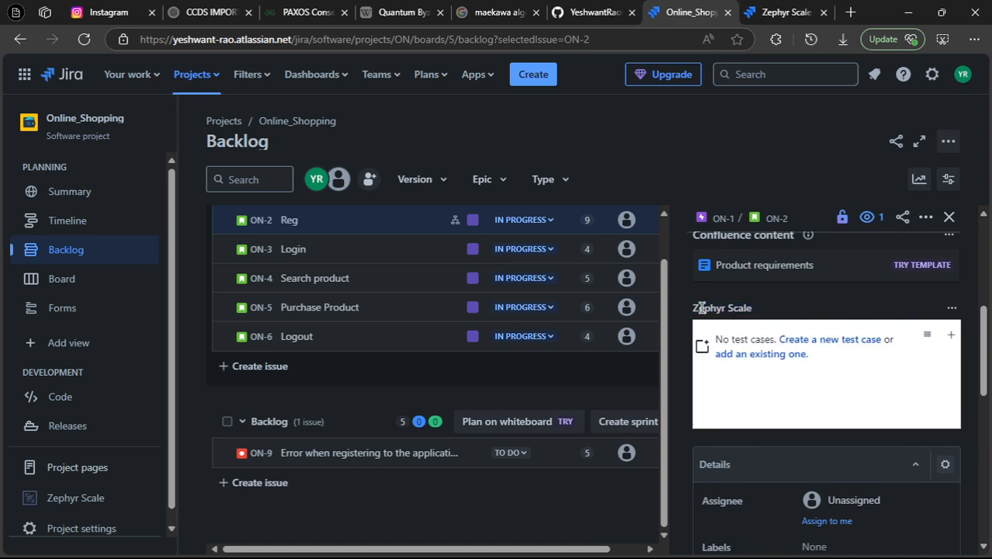
drag(694, 309, 751, 312)
click(734, 308)
click(752, 355)
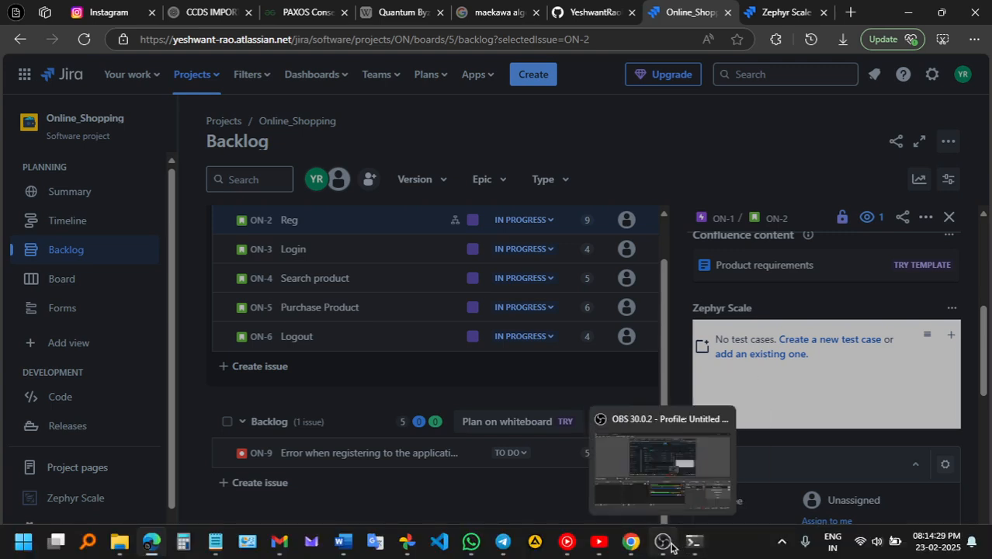
click(663, 542)
click(906, 8)
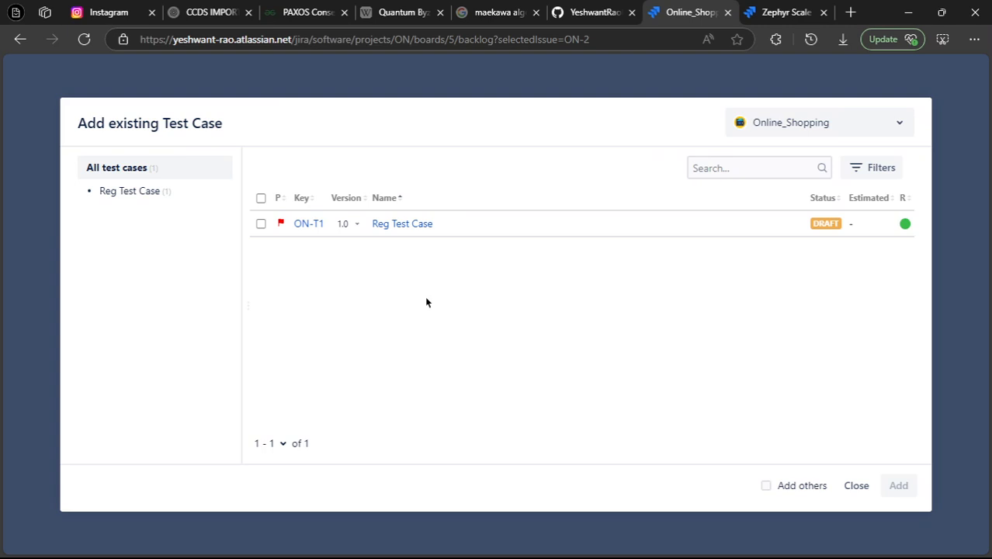
key(ctrl+minus)
key(ctrl+minus)
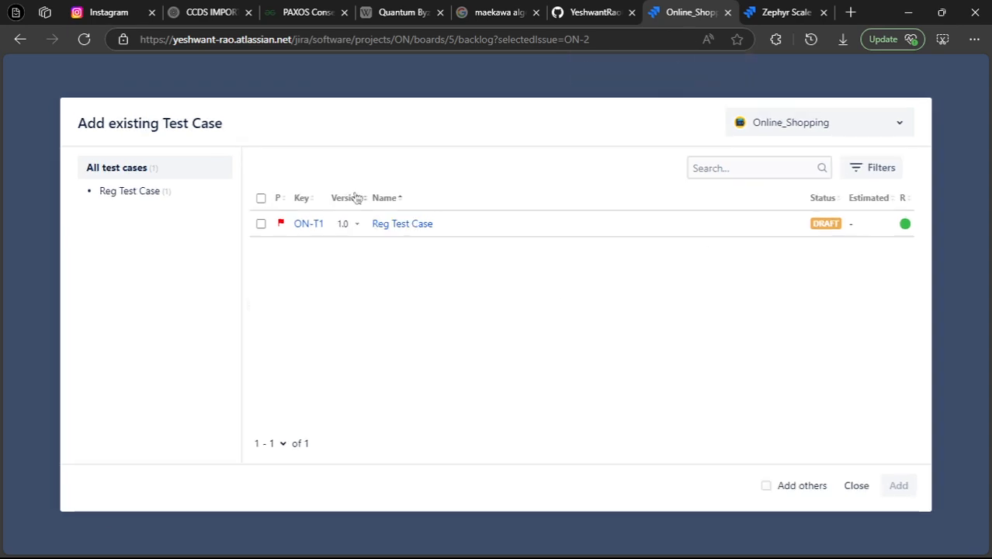
Step: Add Reg Test Case (ON-T1) to the Reg story and review the story's test case coverage
click(261, 224)
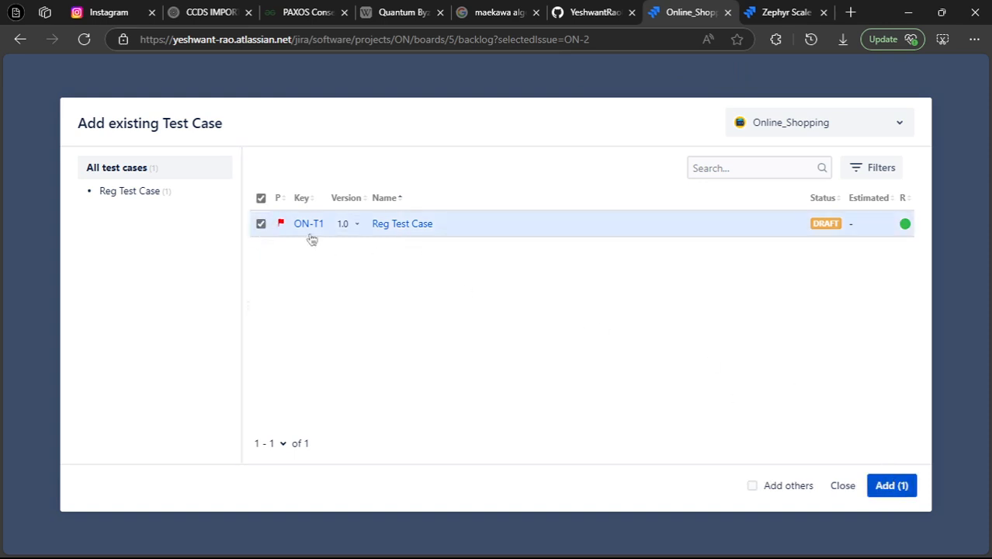
click(891, 486)
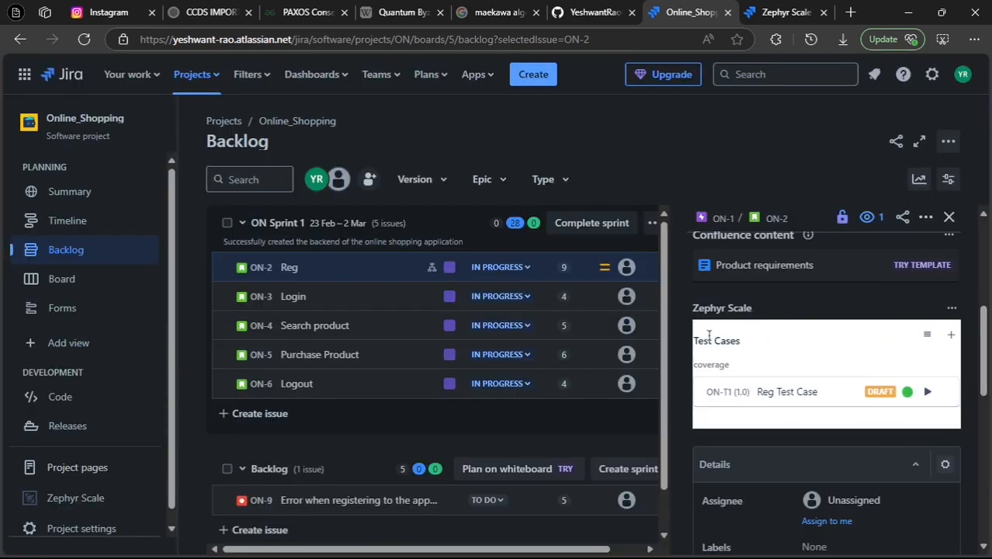
drag(696, 341, 763, 349)
drag(695, 340, 731, 340)
click(706, 345)
scroll(706, 345, down, 1)
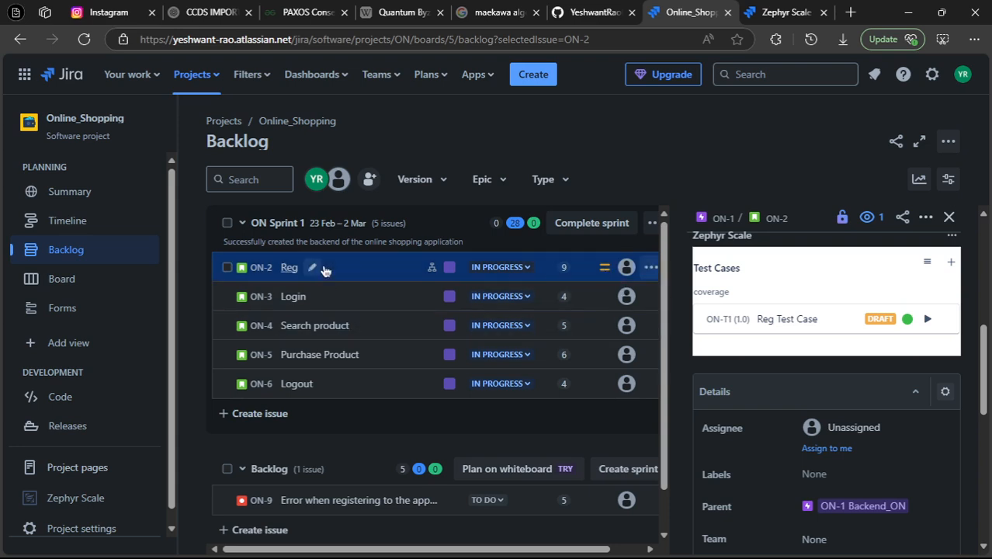
scroll(699, 341, up, 2)
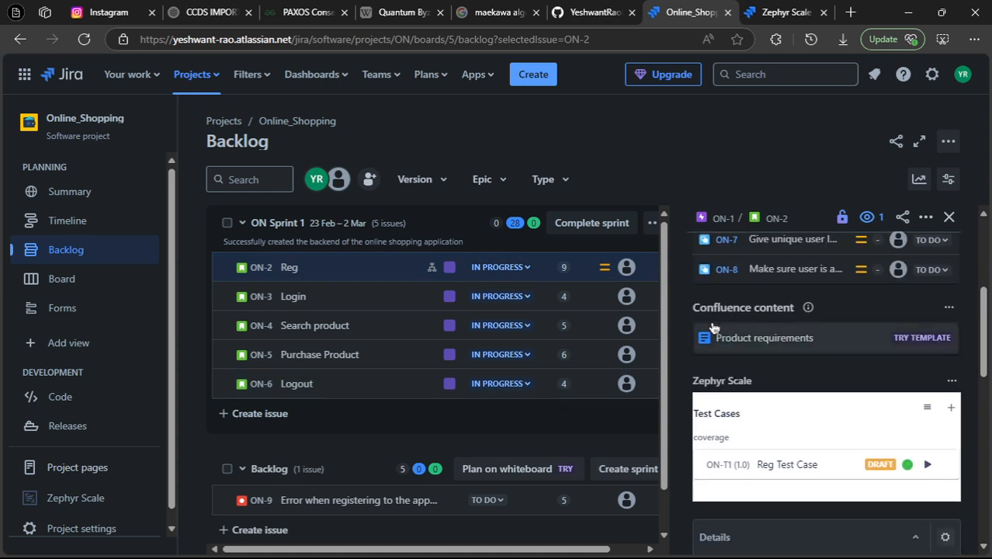